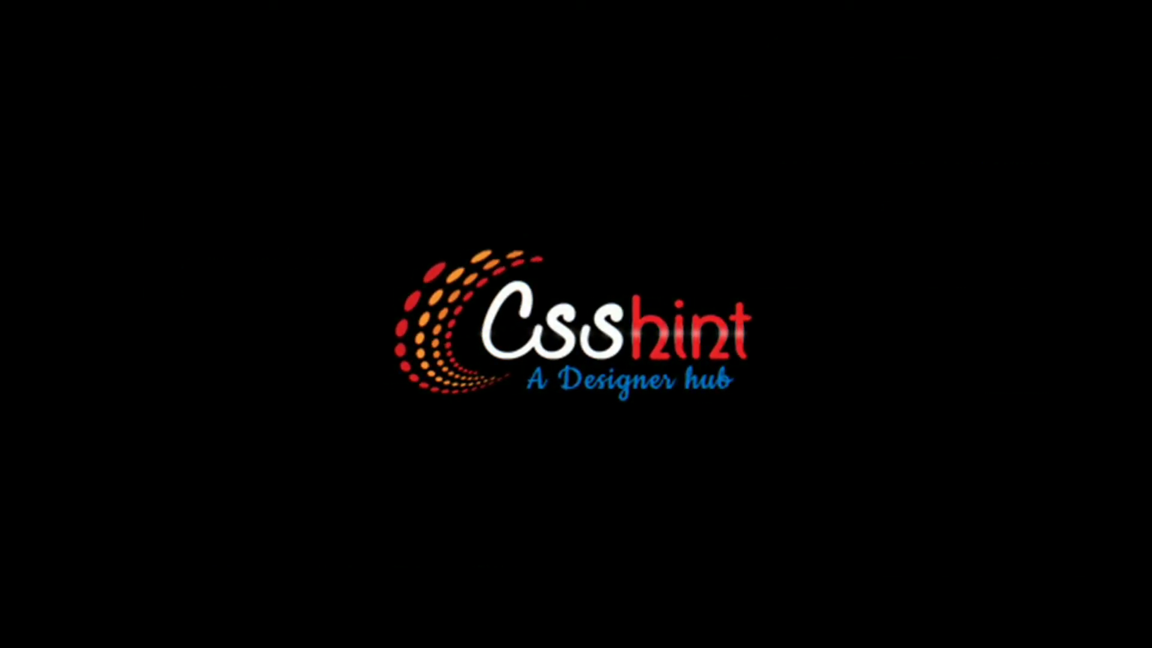
# Draw a 163.465 mm circle with the Ellipse tool and give it a solid black fill.
pyautogui.scroll(-2, 514, 250)
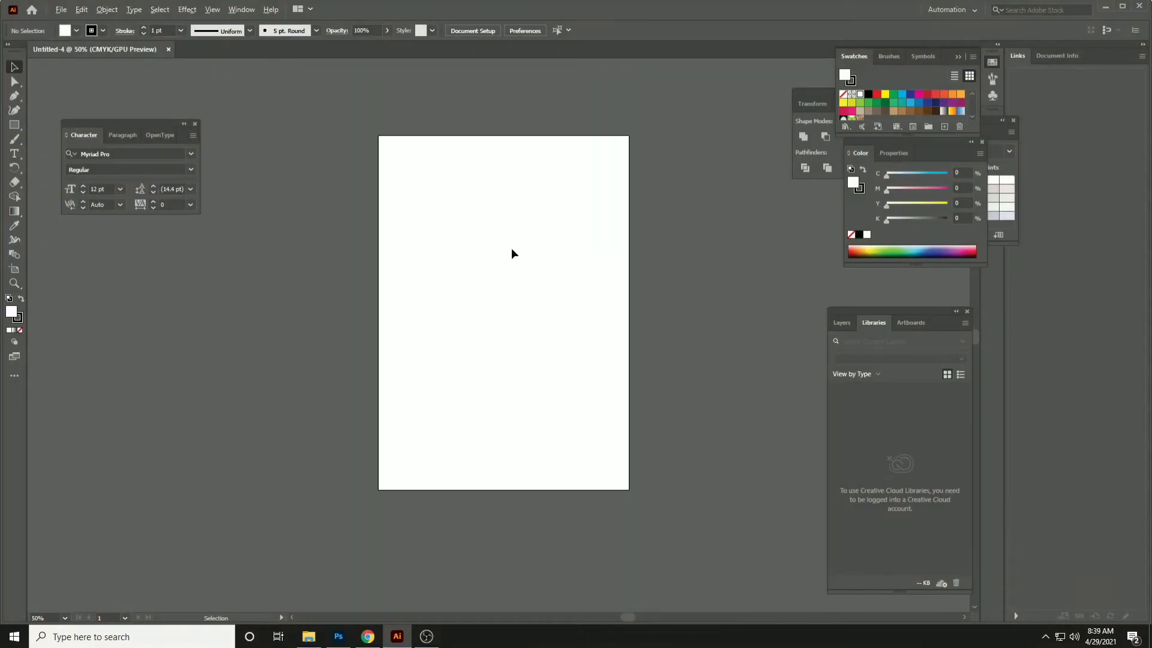
pyautogui.click(12, 126)
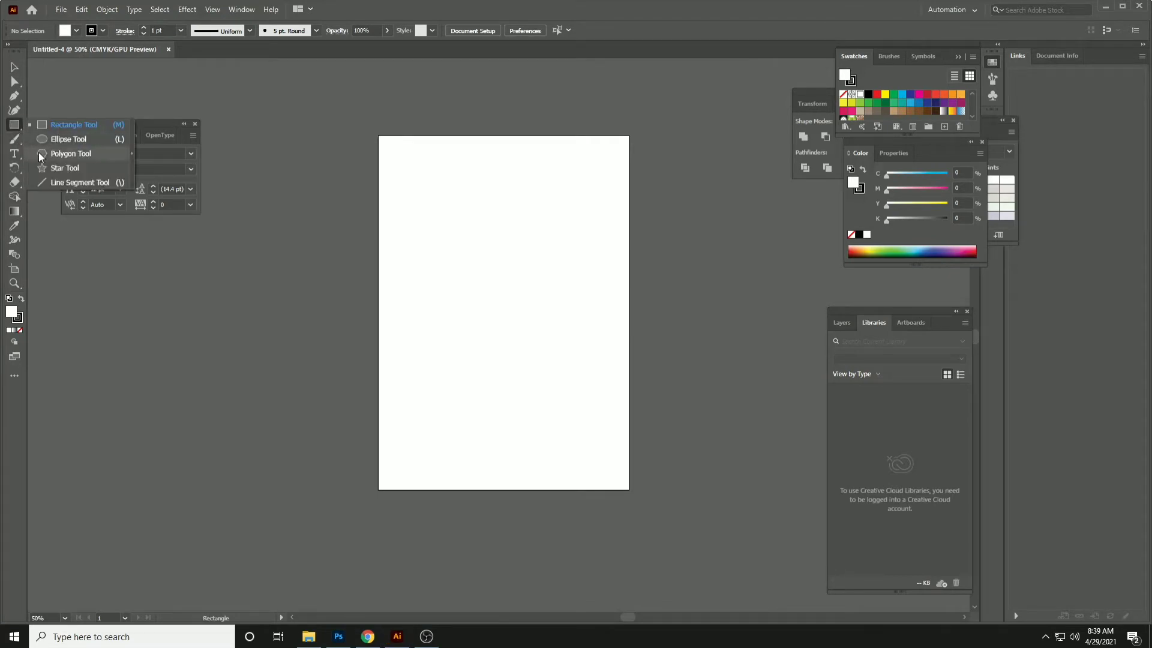
pyautogui.moveTo(13, 126)
pyautogui.mouseDown()
pyautogui.moveTo(54, 154)
pyautogui.moveTo(38, 139)
pyautogui.mouseUp()
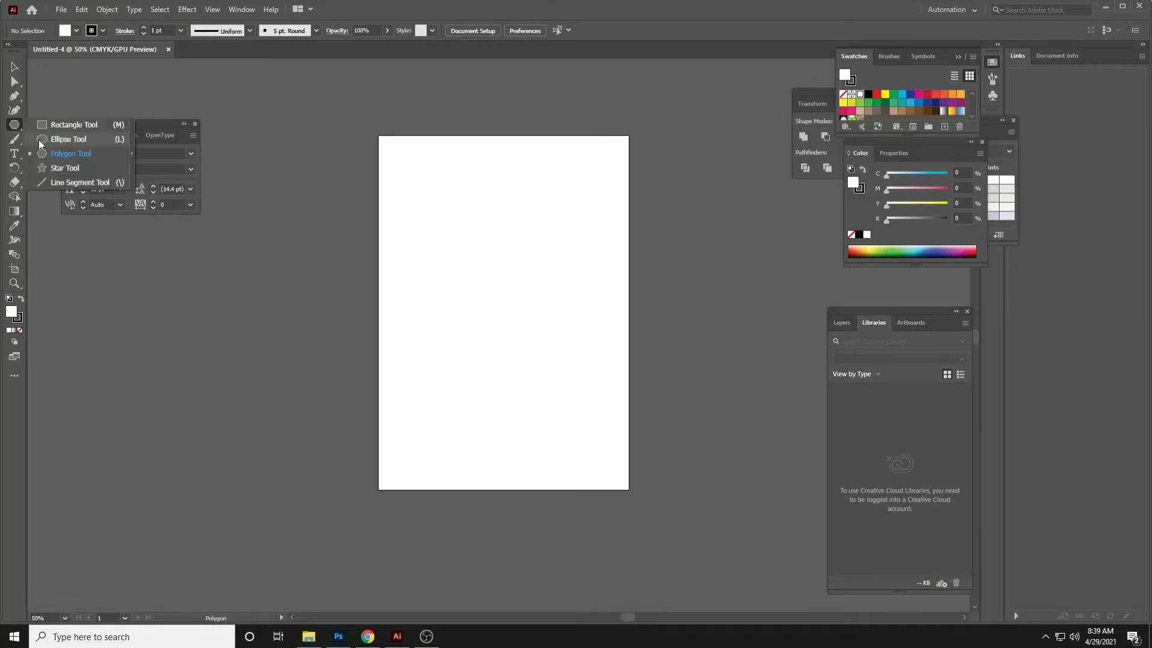
pyautogui.moveTo(428, 235); pyautogui.dragTo(587, 409)
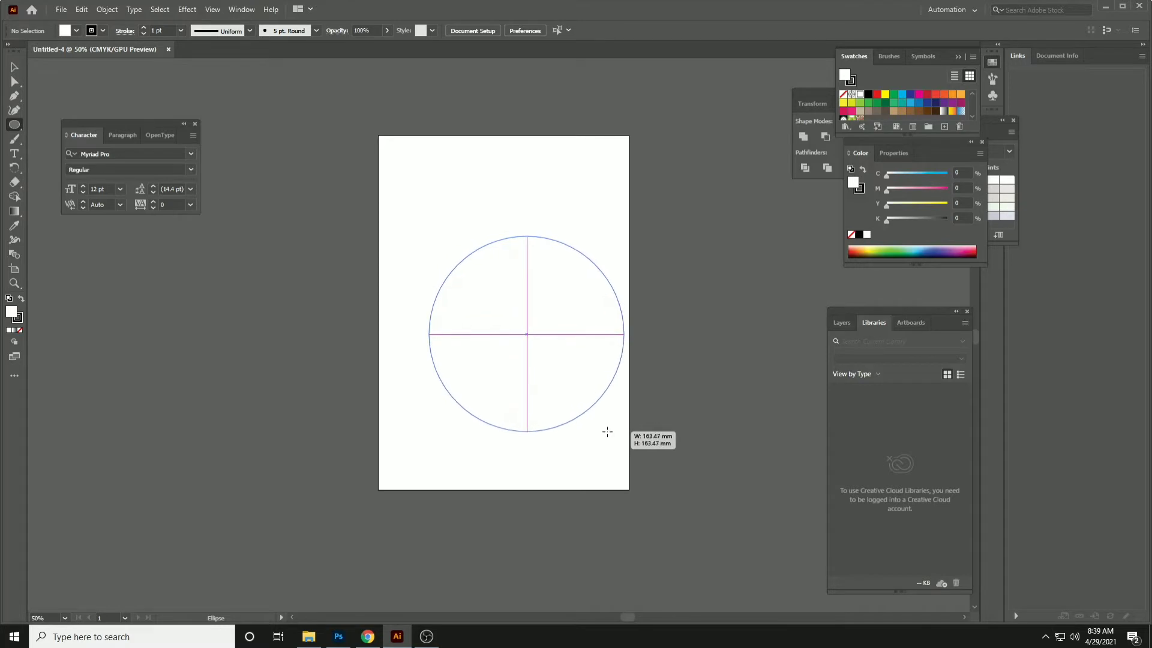
pyautogui.moveTo(587, 410); pyautogui.dragTo(624, 430)
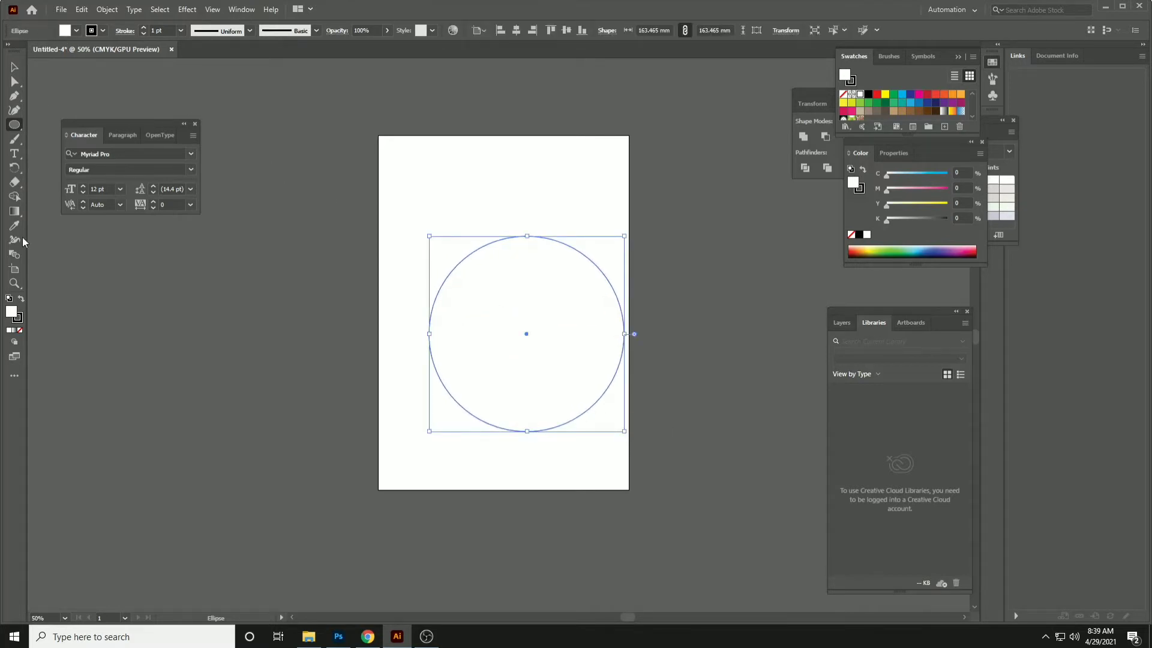
pyautogui.click(21, 300)
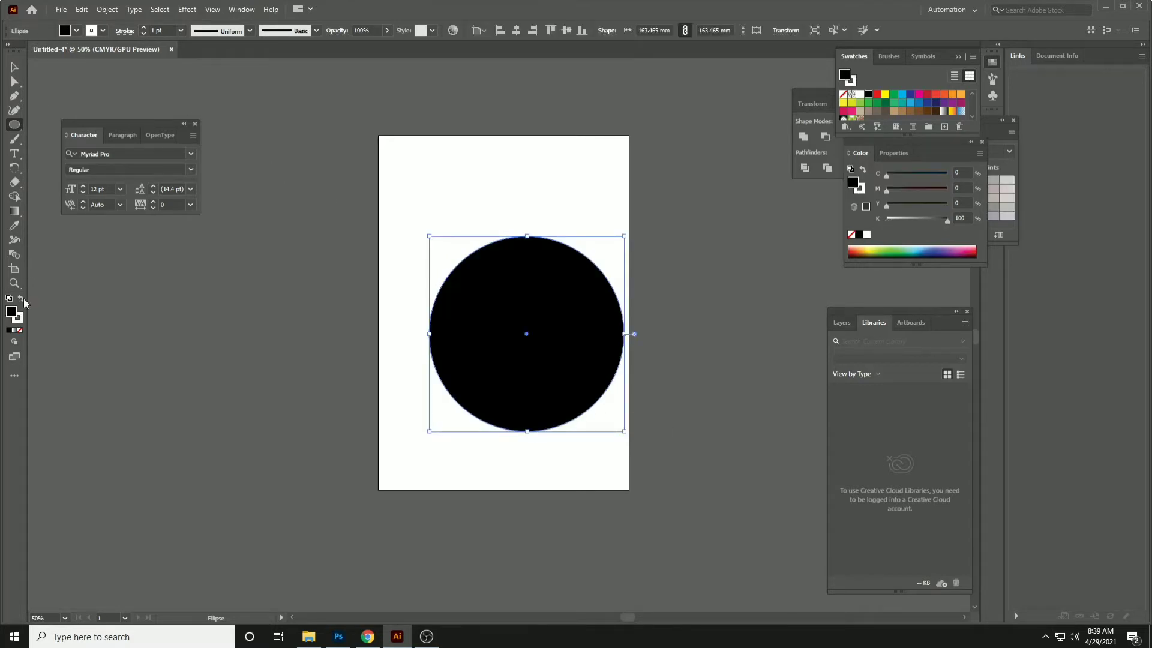
# Centre the circle on the artboard, then move it down into the lower half.
pyautogui.click(14, 66)
pyautogui.scroll(1, 478, 205)
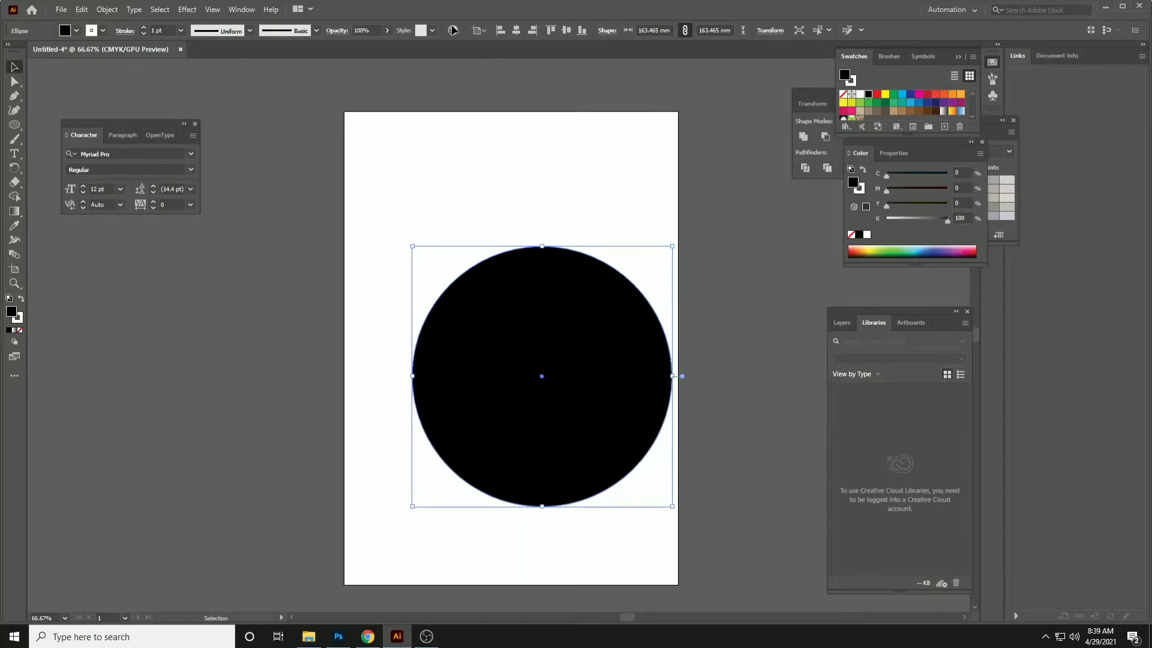
pyautogui.click(516, 30)
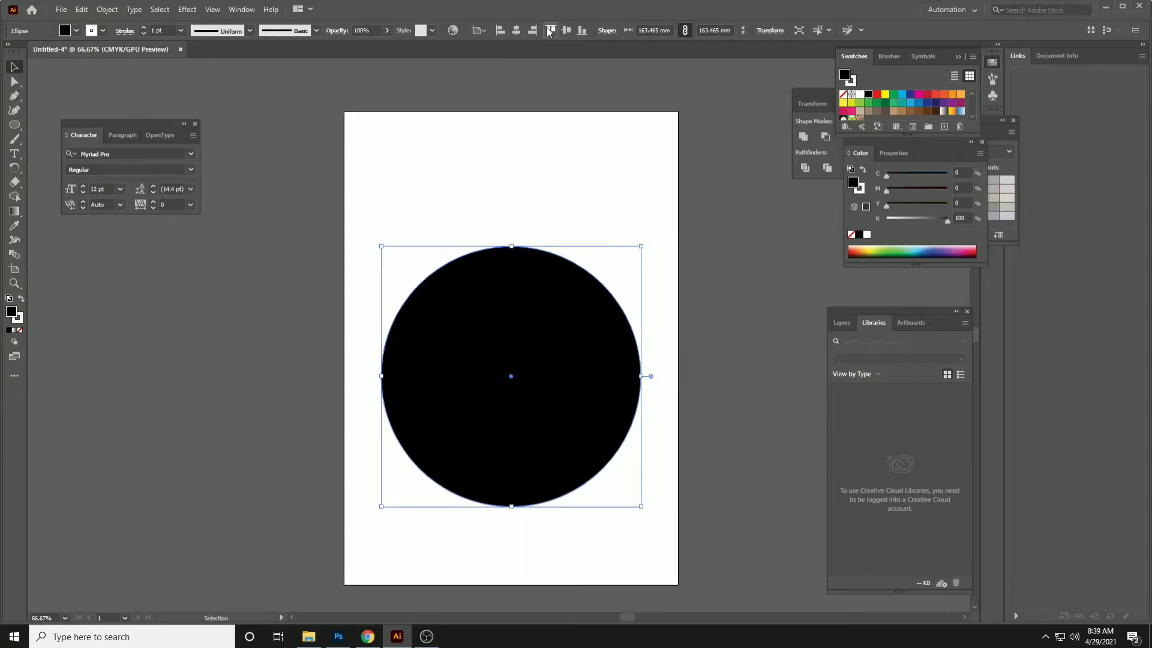
pyautogui.click(566, 30)
pyautogui.click(714, 235)
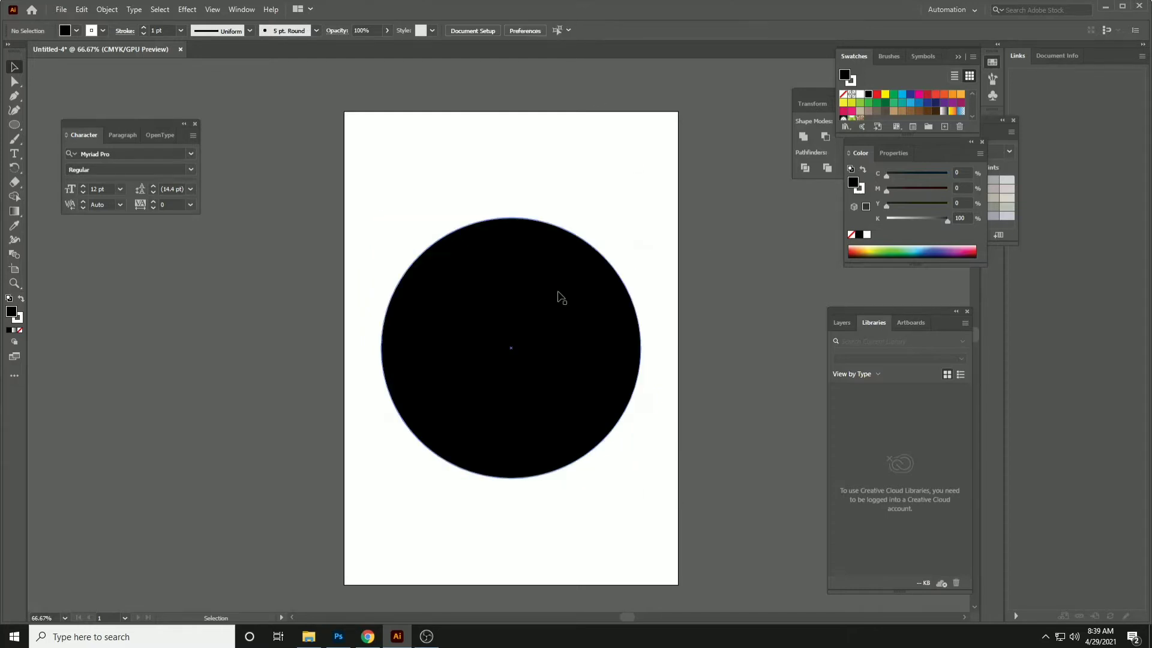
pyautogui.click(558, 297)
pyautogui.moveTo(551, 258); pyautogui.dragTo(553, 341)
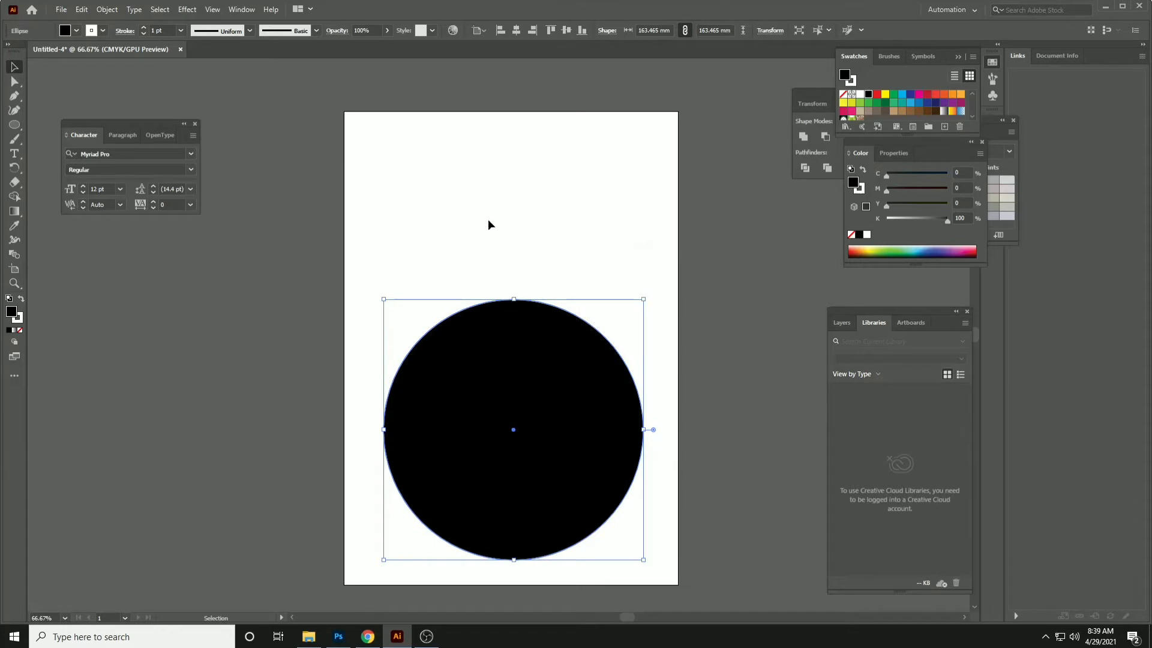
pyautogui.click(488, 220)
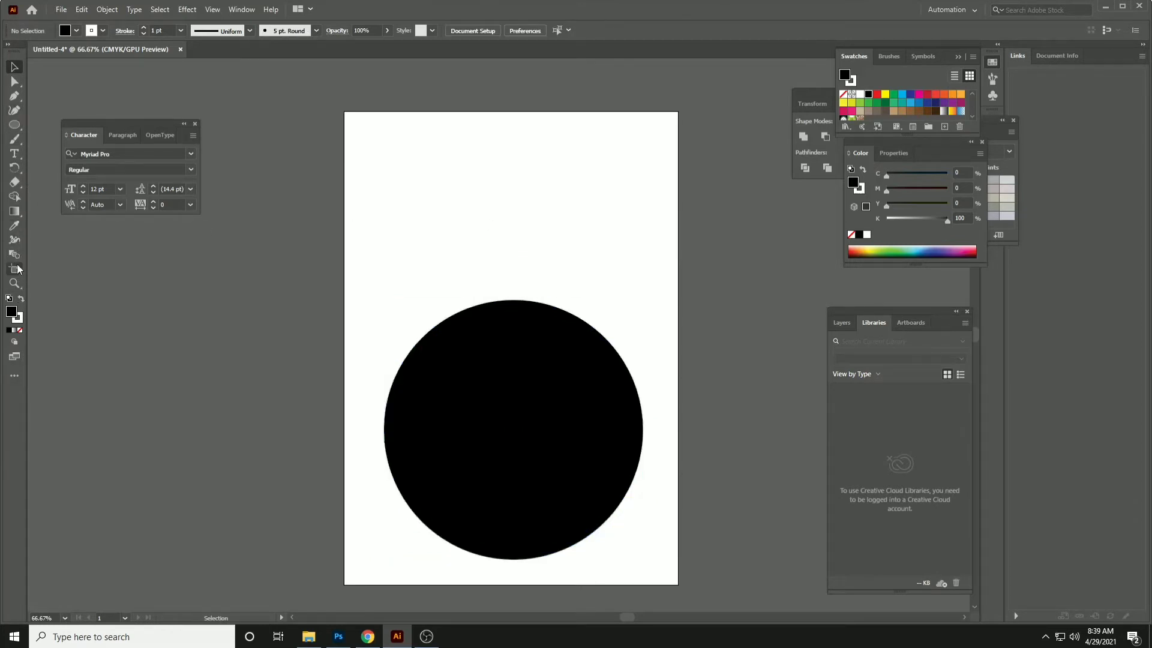
# Type the word 'Circle' on a text line above the black circle.
pyautogui.click(14, 154)
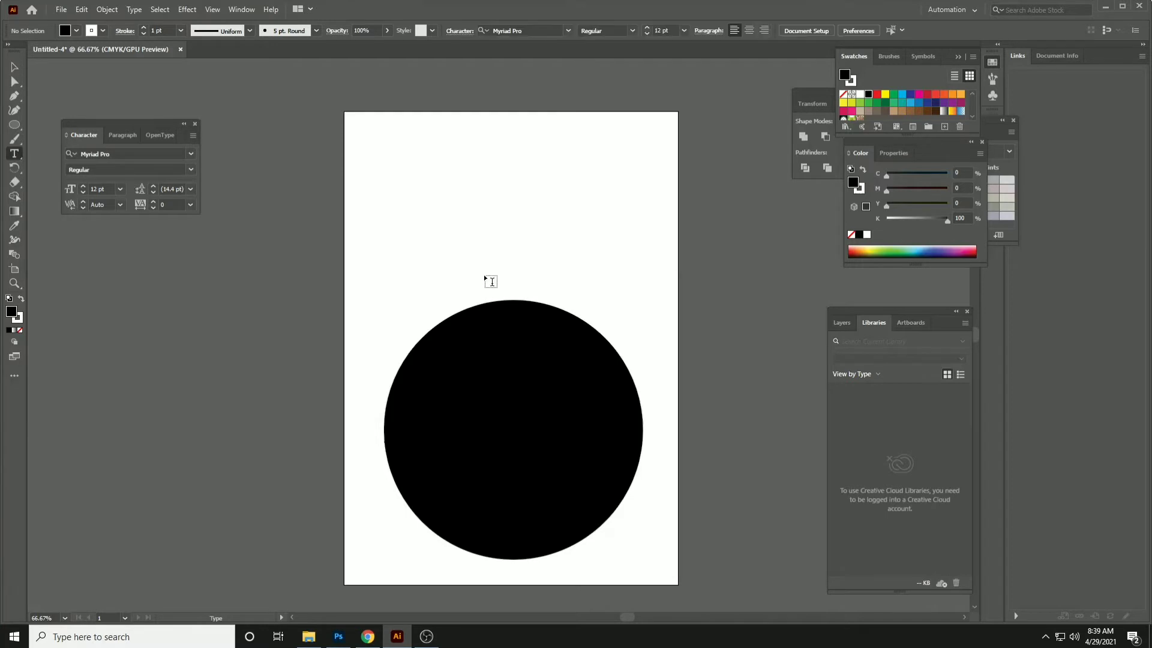
pyautogui.keyDown('alt'); pyautogui.scroll(1, 474, 251); pyautogui.keyUp('alt')
pyautogui.keyDown('alt'); pyautogui.scroll(1, 474, 251); pyautogui.keyUp('alt')
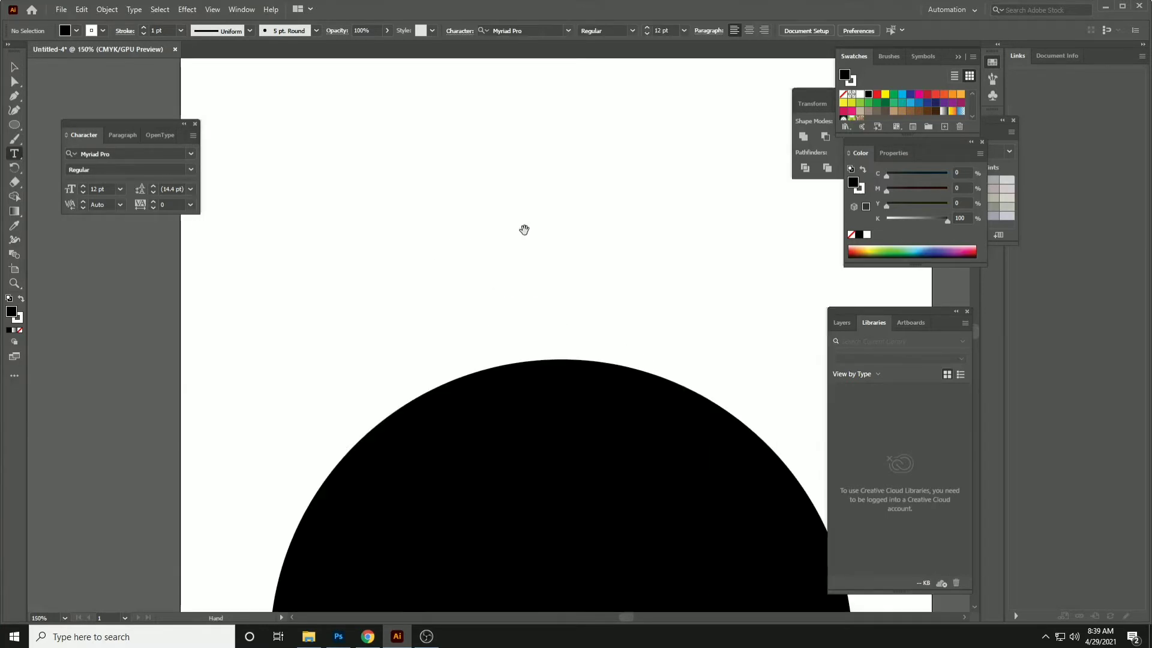
pyautogui.moveTo(524, 230); pyautogui.dragTo(448, 297)
pyautogui.click(353, 292)
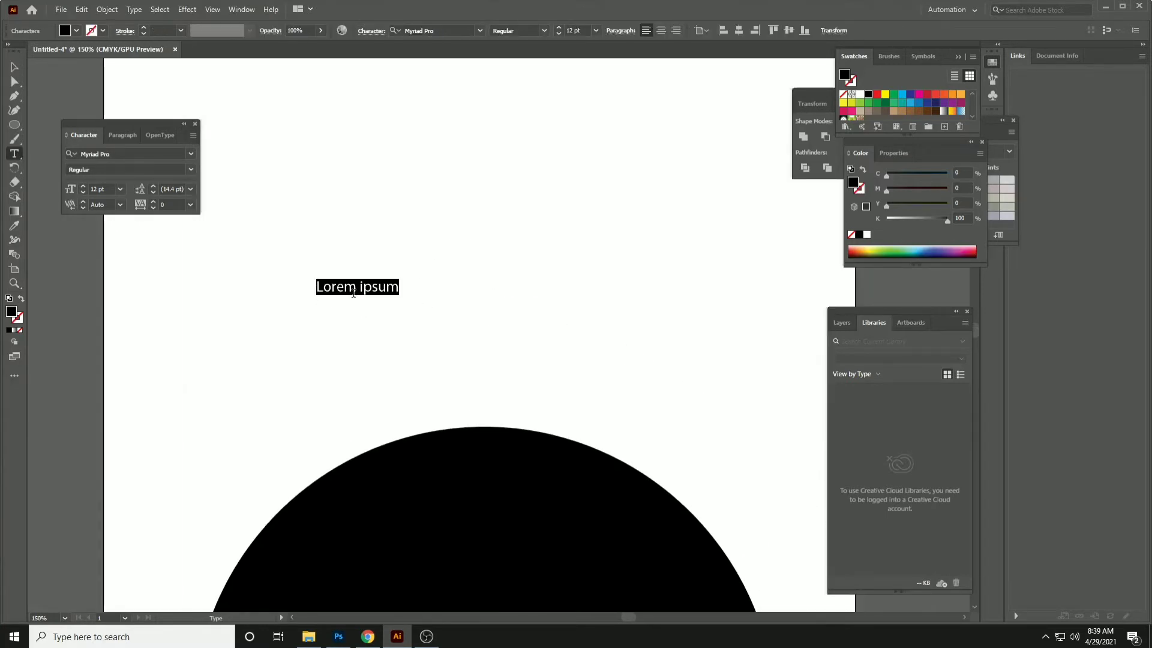
pyautogui.write('Circle')
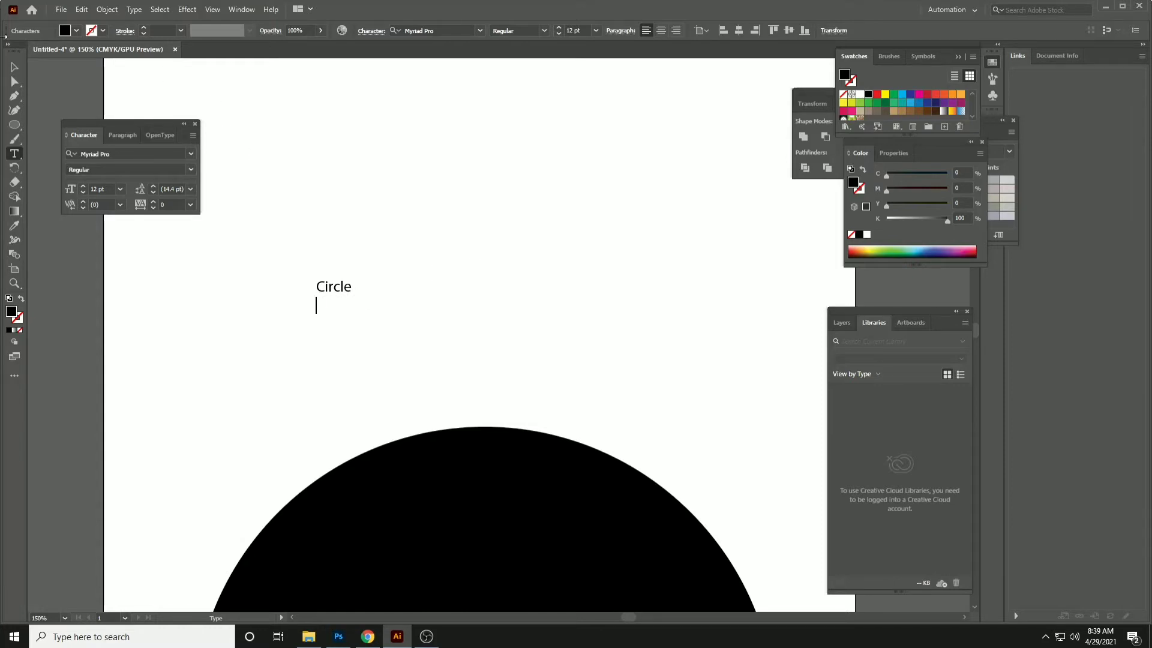
# Scale the Circle text up to about 82 pt and position it above the circle.
pyautogui.click(12, 68)
pyautogui.scroll(-1, 293, 296)
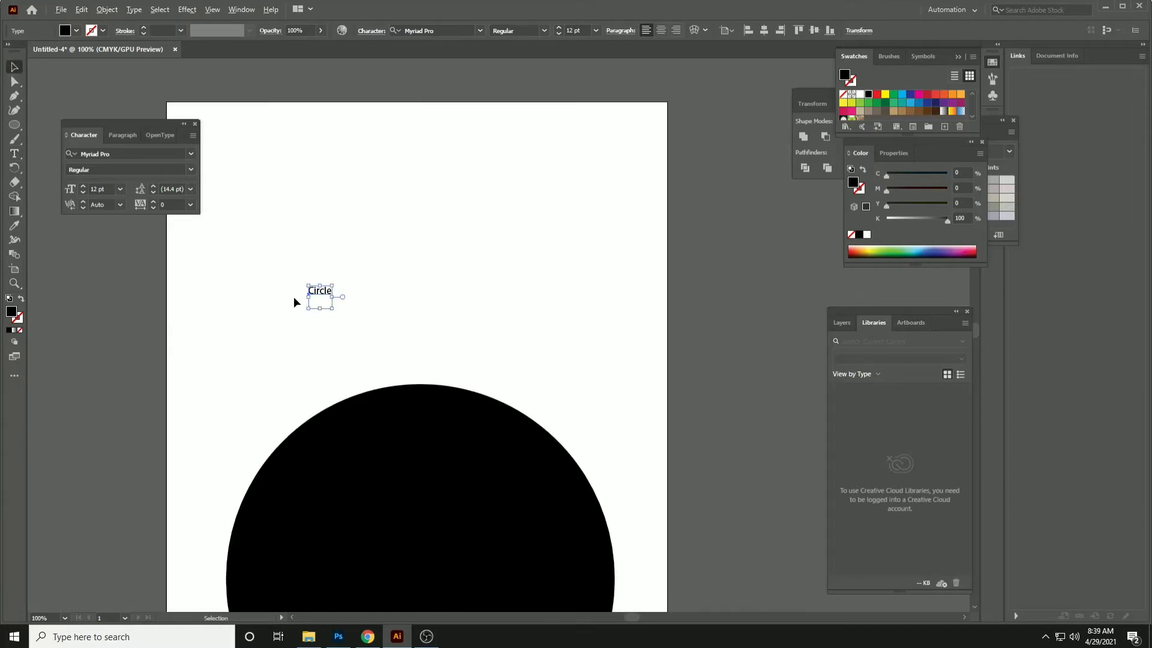
pyautogui.moveTo(334, 284); pyautogui.dragTo(635, 152)
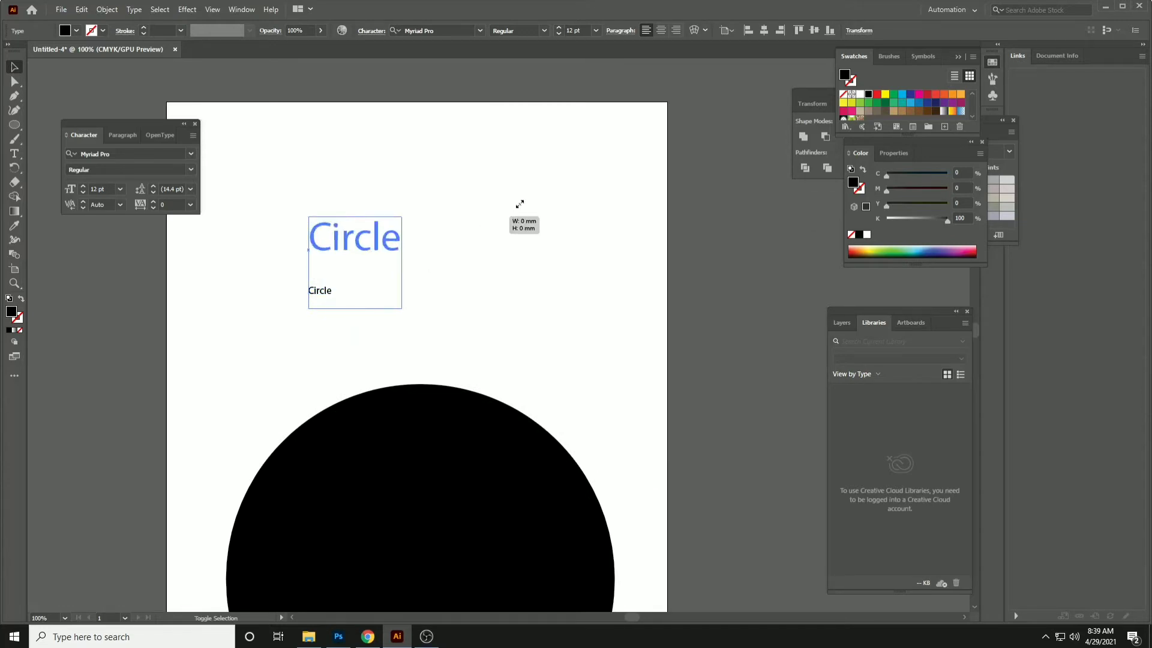
pyautogui.moveTo(427, 197); pyautogui.dragTo(427, 253)
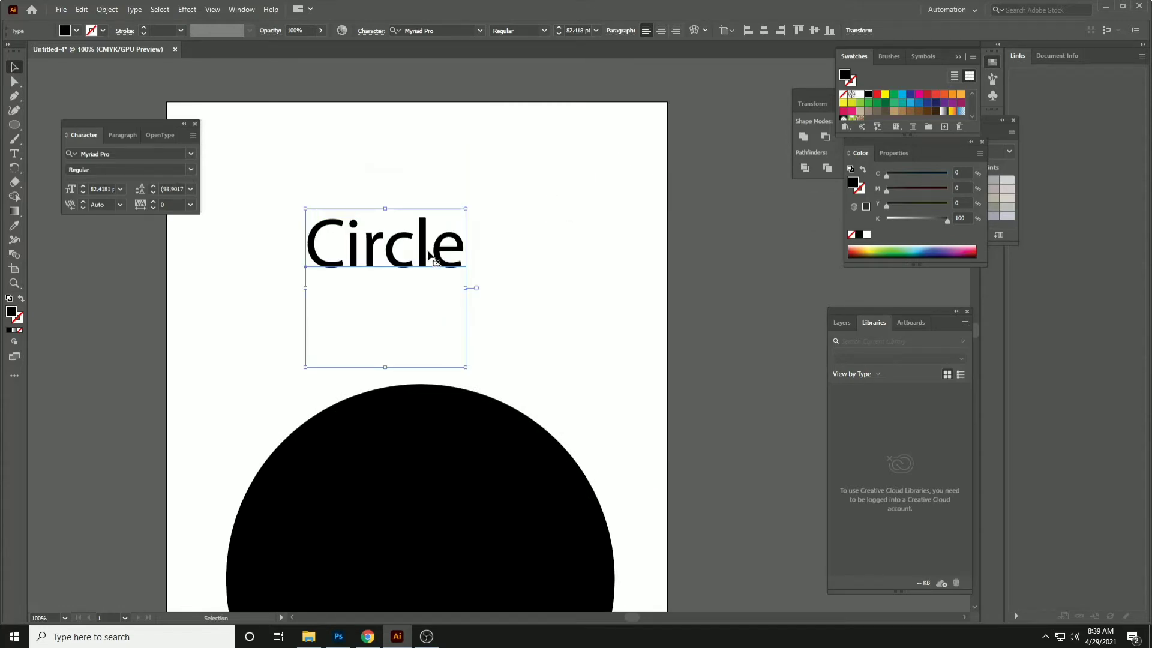
pyautogui.press('t')
pyautogui.click(481, 267)
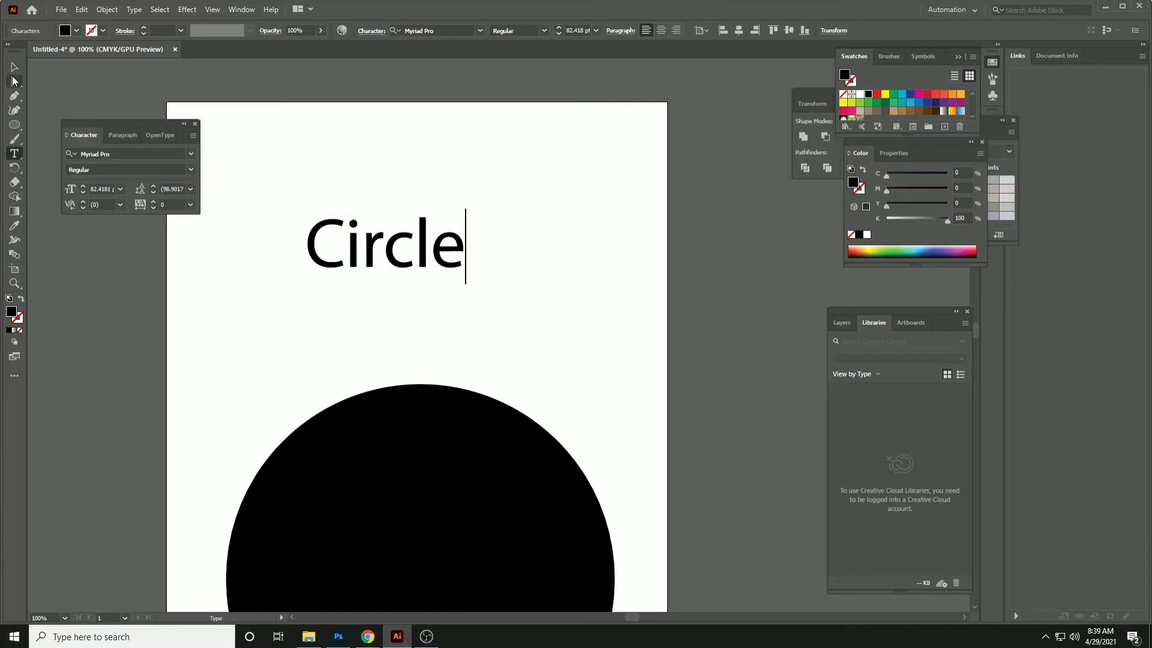
# Make the Circle text Bold and set it to All Caps.
pyautogui.click(13, 68)
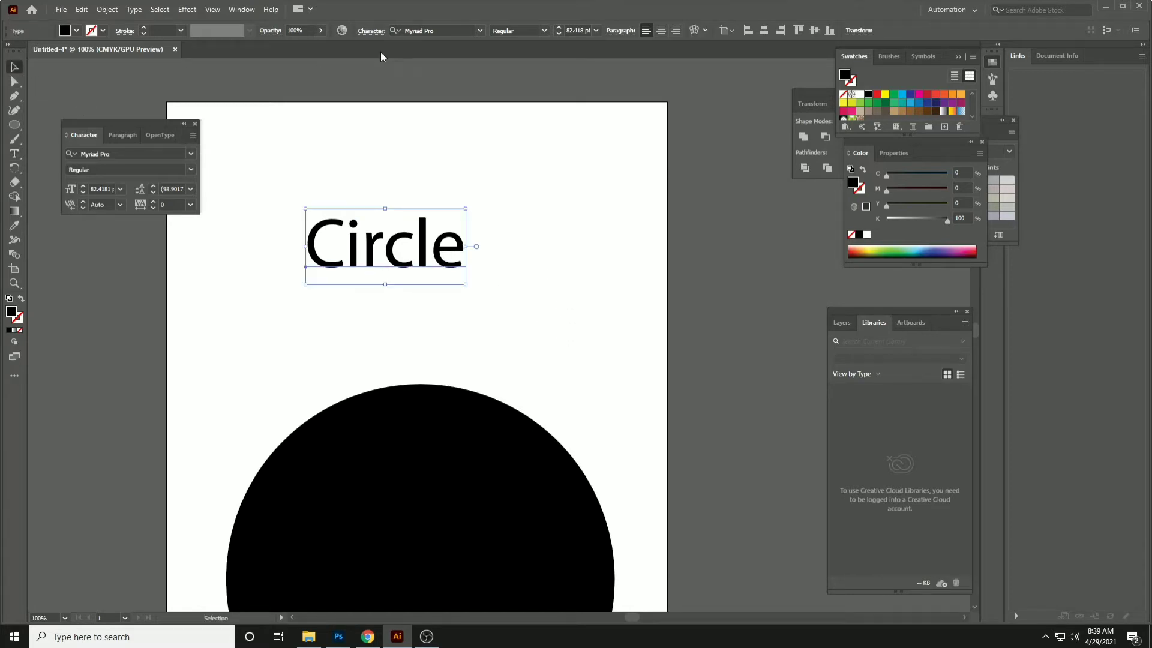
pyautogui.click(439, 31)
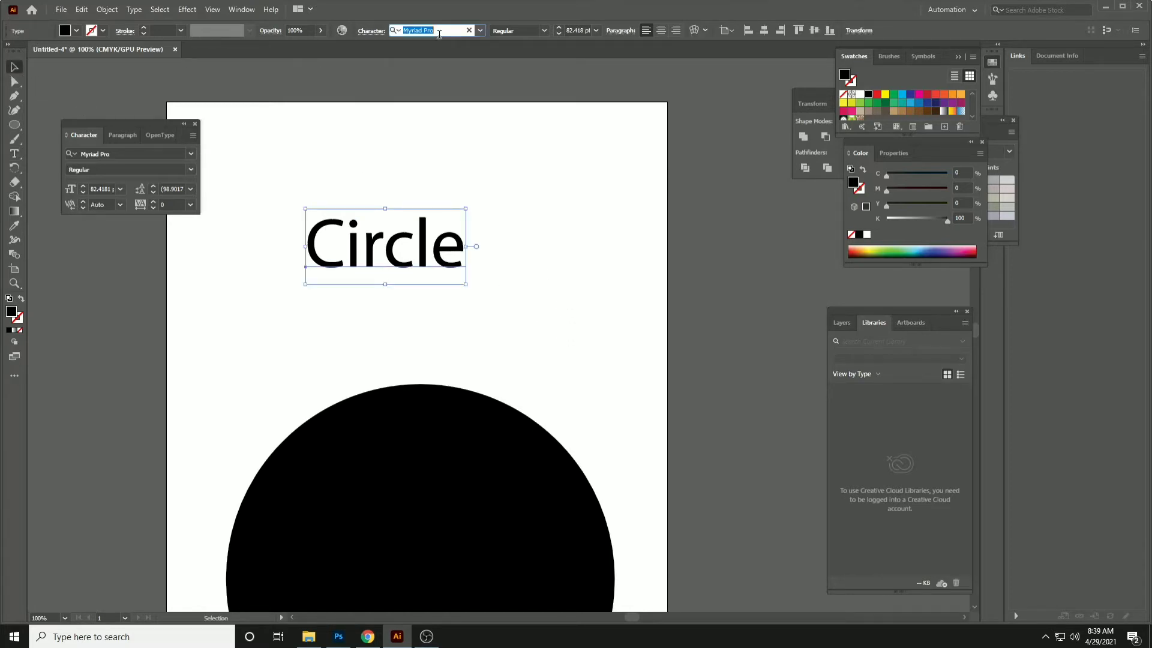
pyautogui.click(543, 30)
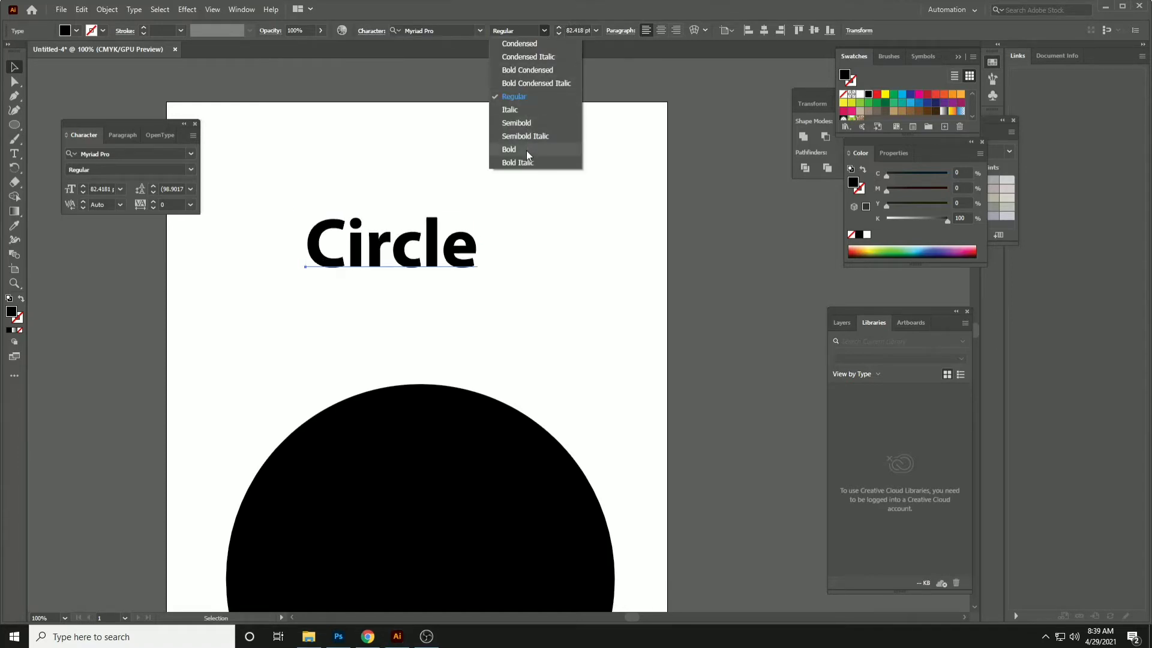
pyautogui.click(526, 150)
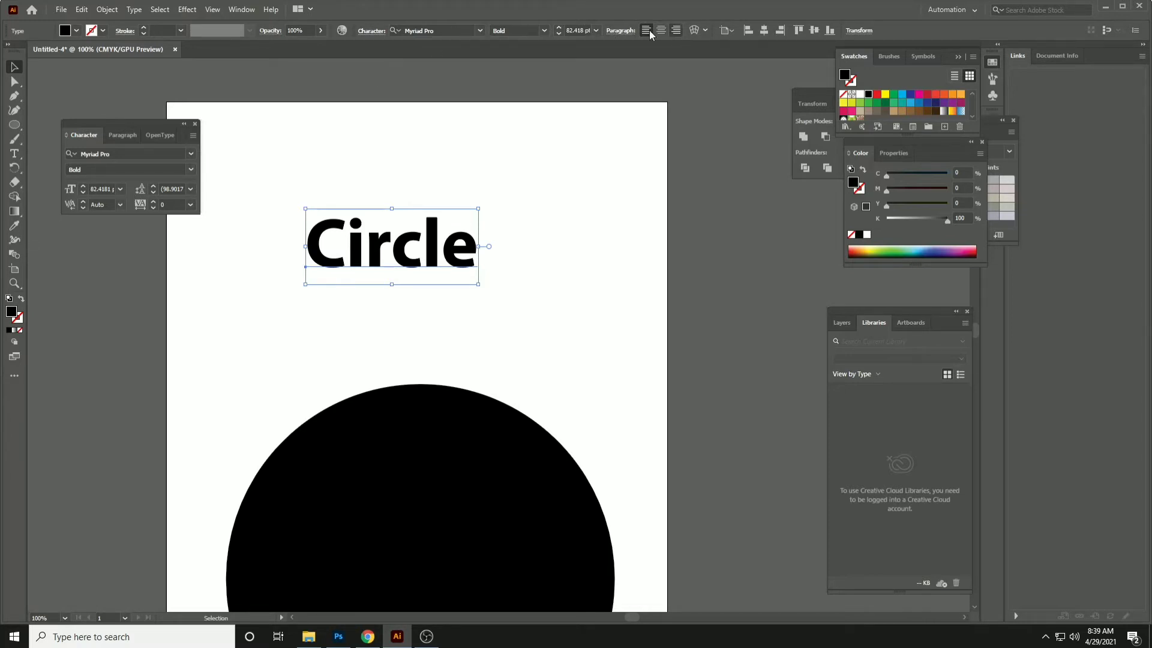
pyautogui.click(371, 30)
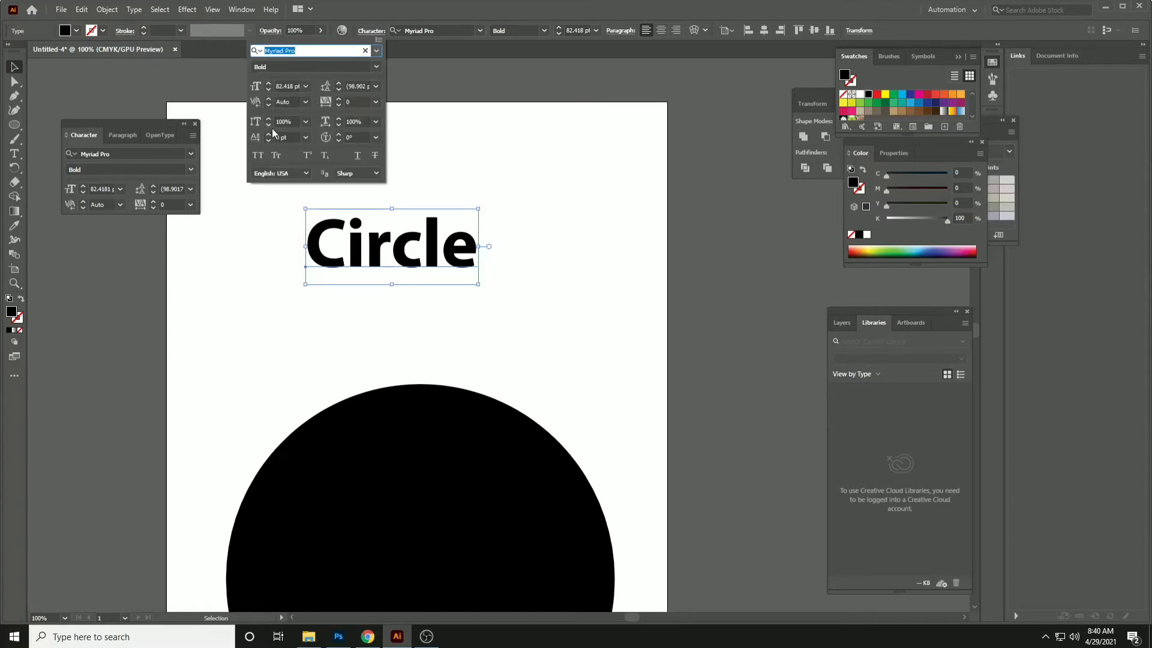
pyautogui.click(258, 155)
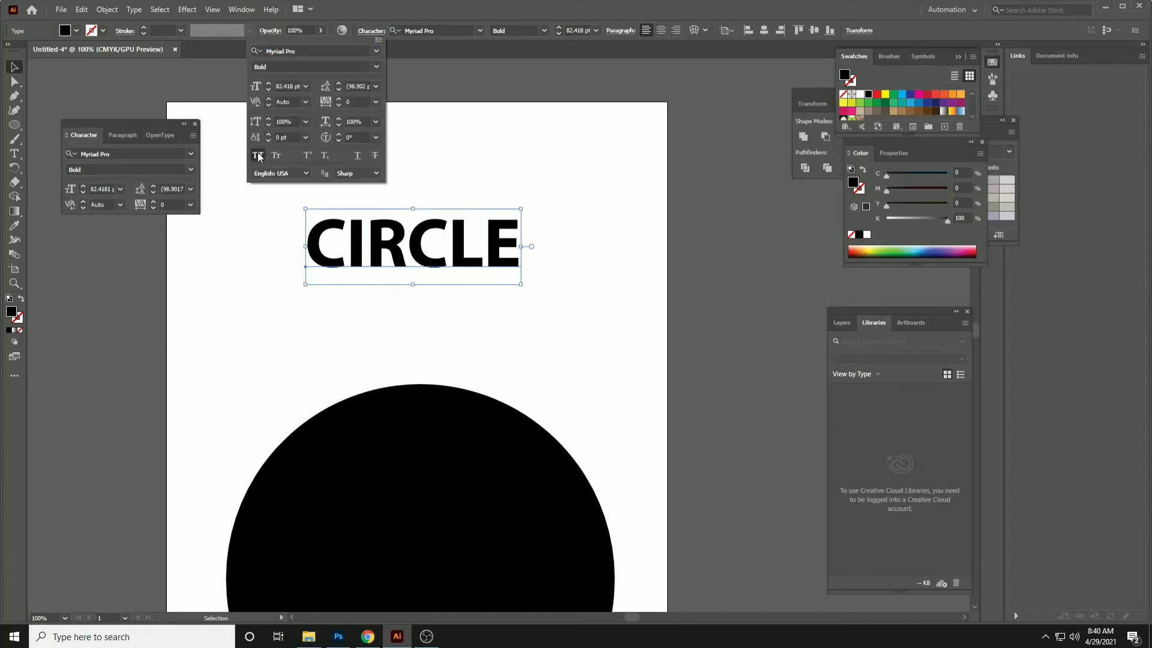
pyautogui.click(560, 177)
# Enlarge the CIRCLE text to about 152 pt and move it slightly lower.
pyautogui.hotkey('ctrl', '-')
pyautogui.scroll(-1, 436, 252)
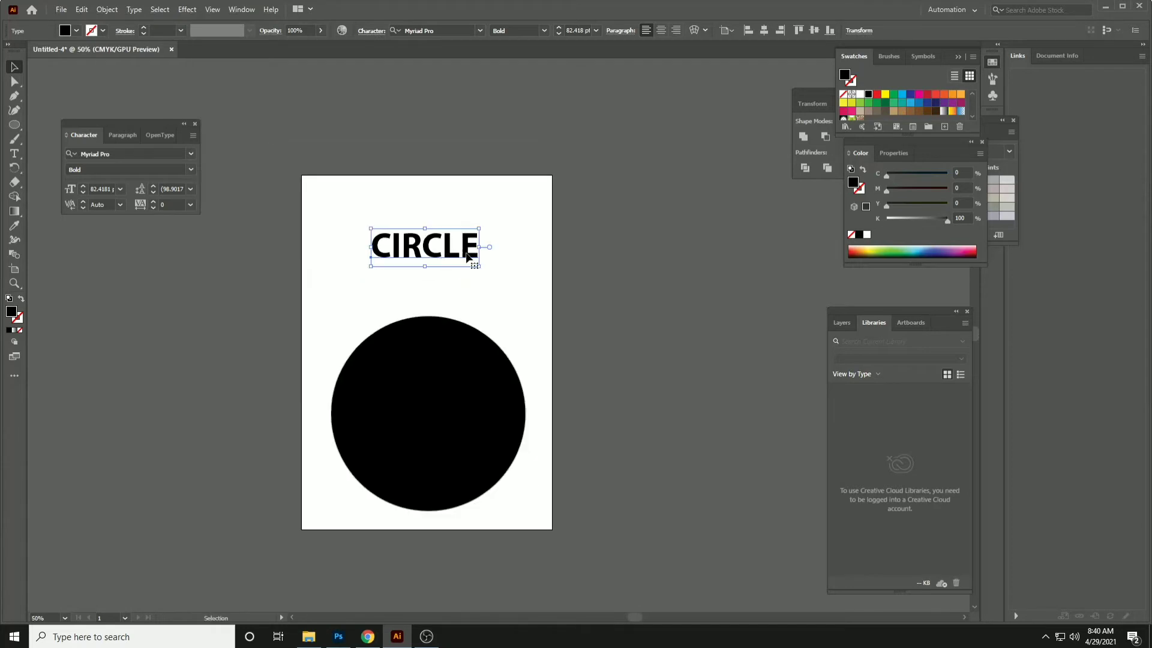
pyautogui.moveTo(480, 265); pyautogui.dragTo(535, 285)
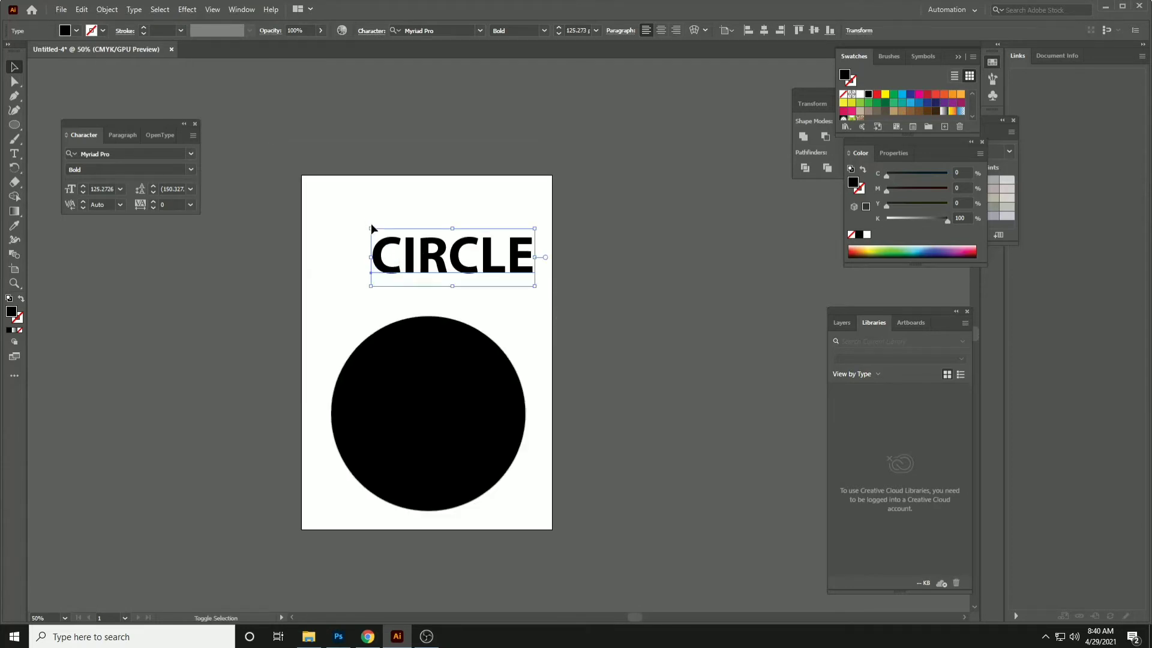
pyautogui.moveTo(371, 229); pyautogui.dragTo(335, 218)
pyautogui.click(623, 245)
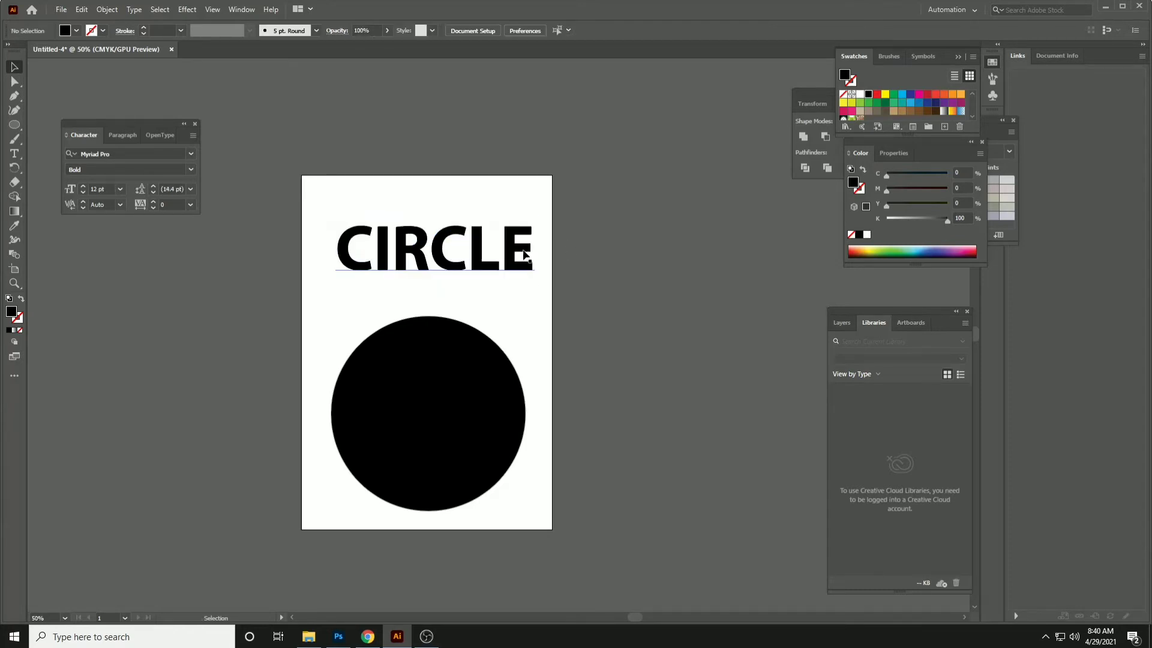
pyautogui.moveTo(490, 247); pyautogui.dragTo(485, 266)
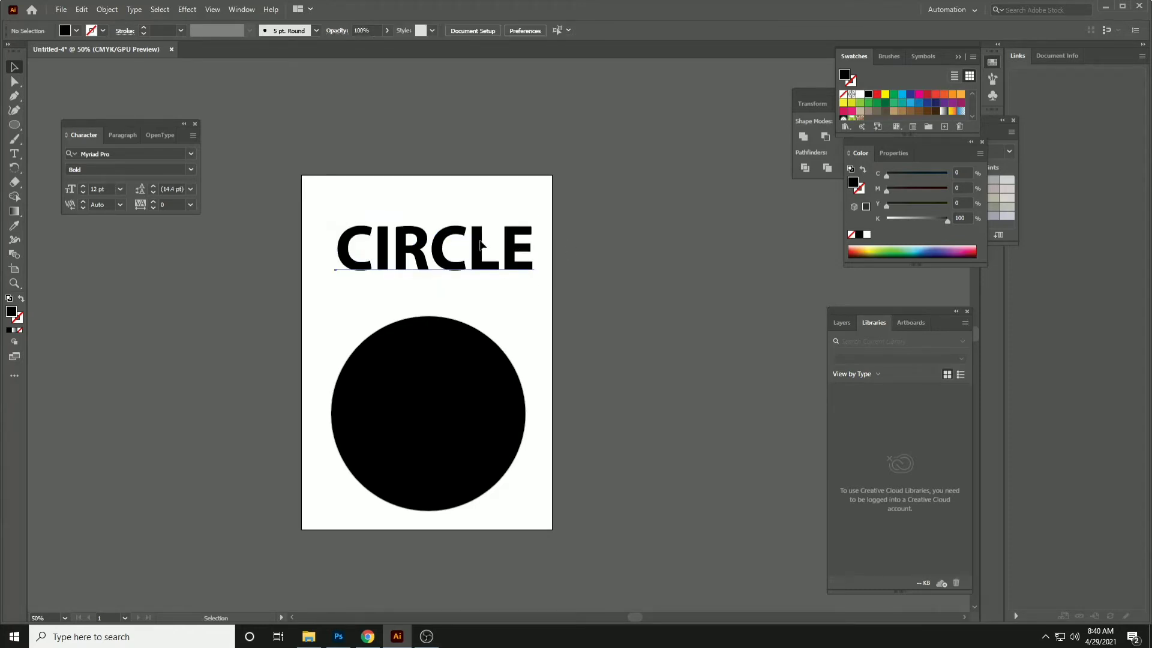
# Shrink the black circle and centre it with the CIRCLE text horizontally on the artboard.
pyautogui.click(460, 375)
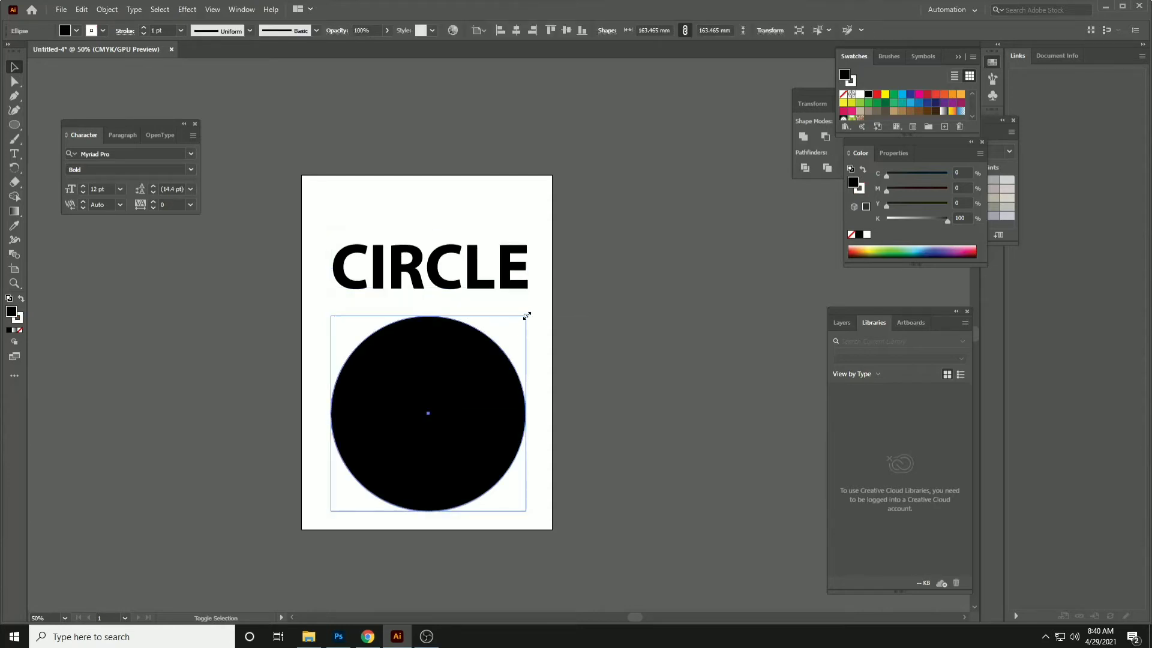
pyautogui.moveTo(526, 317); pyautogui.dragTo(509, 345)
pyautogui.moveTo(404, 413); pyautogui.dragTo(415, 404)
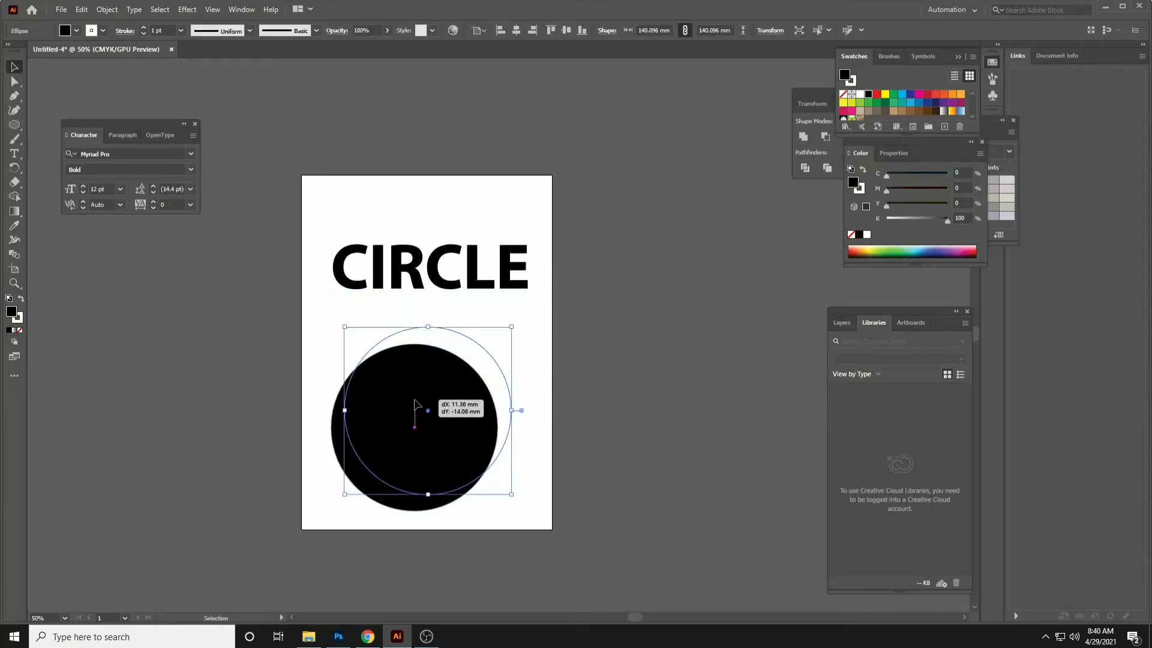
pyautogui.keyDown('shift'); pyautogui.click(434, 280); pyautogui.keyUp('shift')
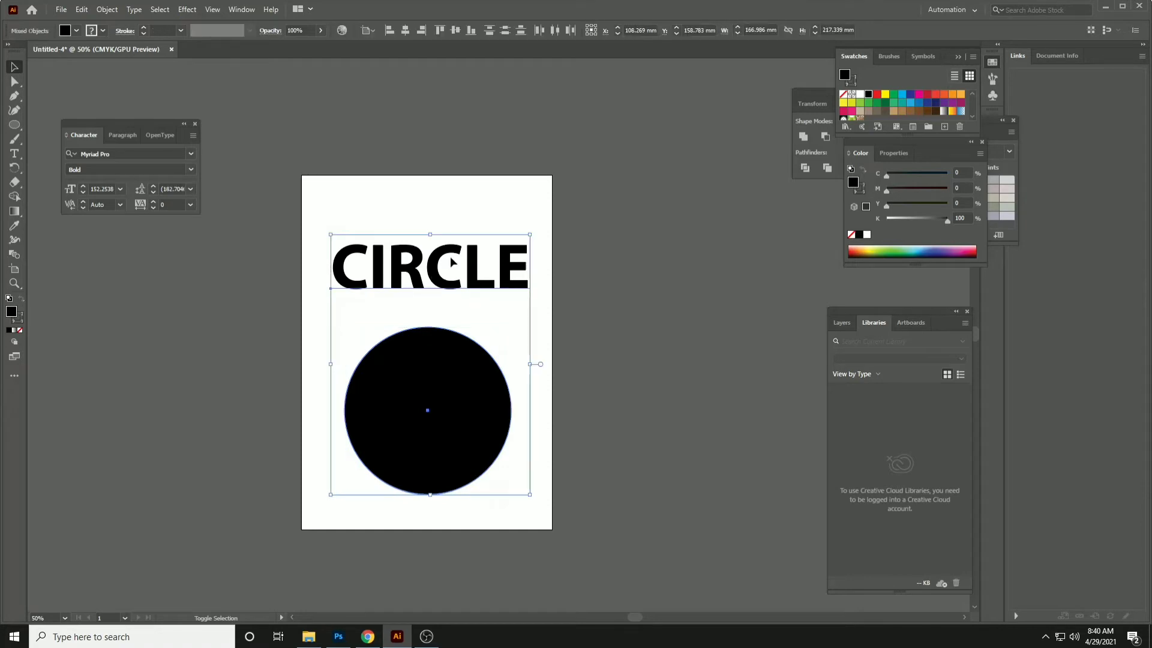
pyautogui.moveTo(408, 191); pyautogui.dragTo(470, 458)
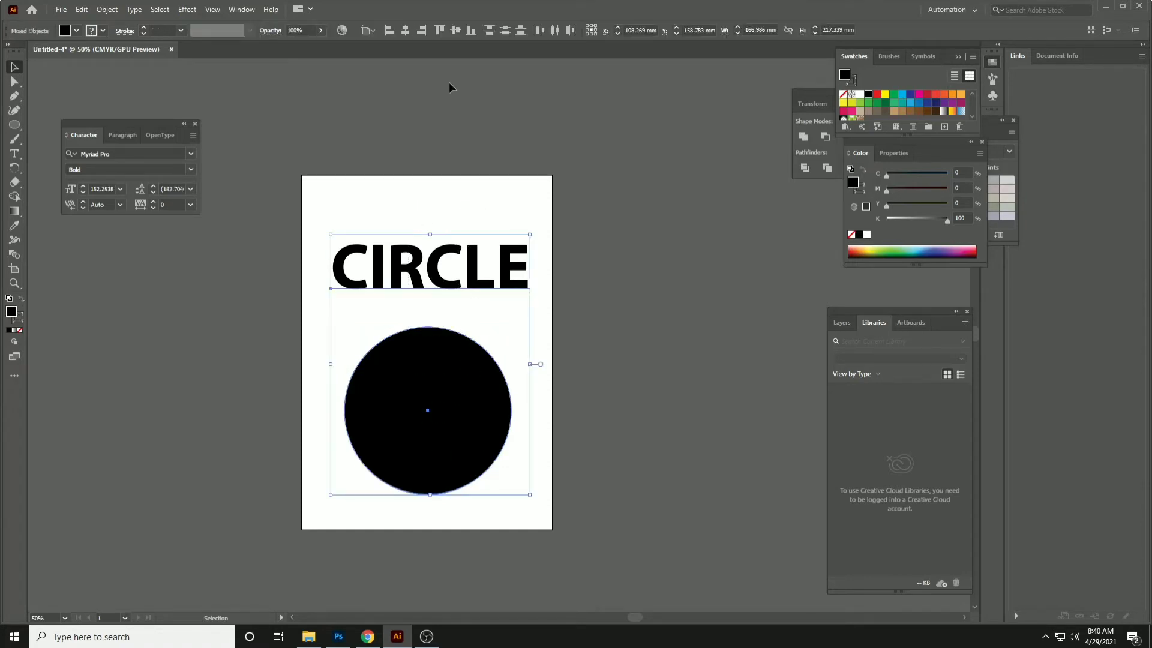
pyautogui.click(405, 31)
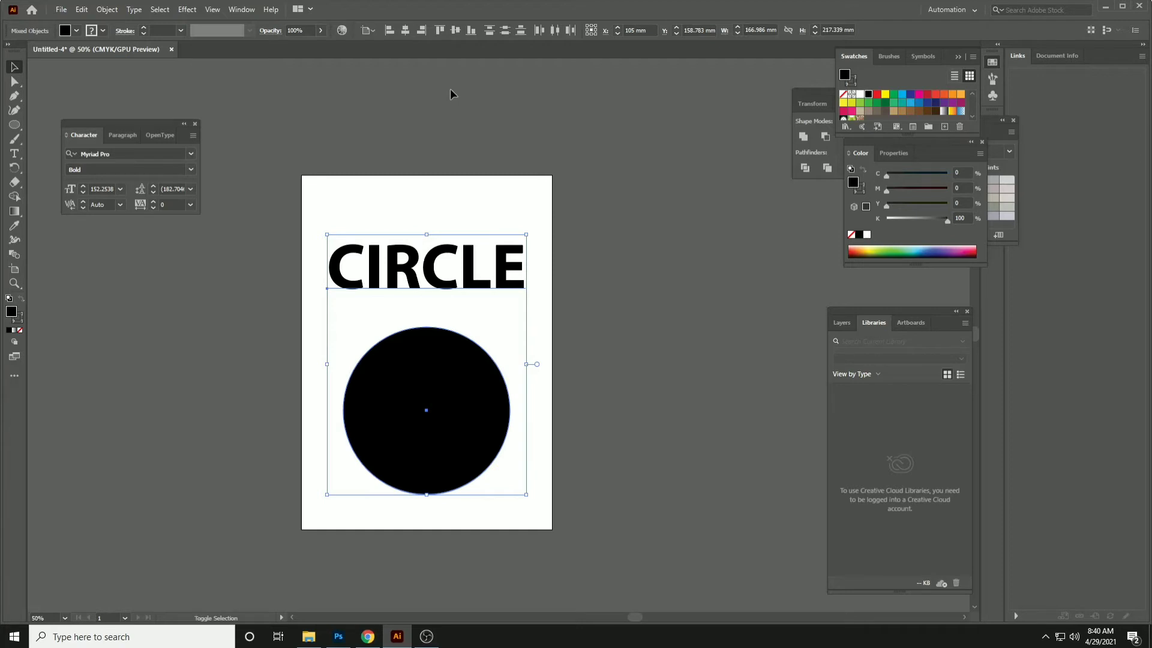
# Nudge the text and circle upward, then reselect the black circle.
pyautogui.hotkey('shift', 'Up')
pyautogui.hotkey('shift', 'Up')
pyautogui.click(480, 102)
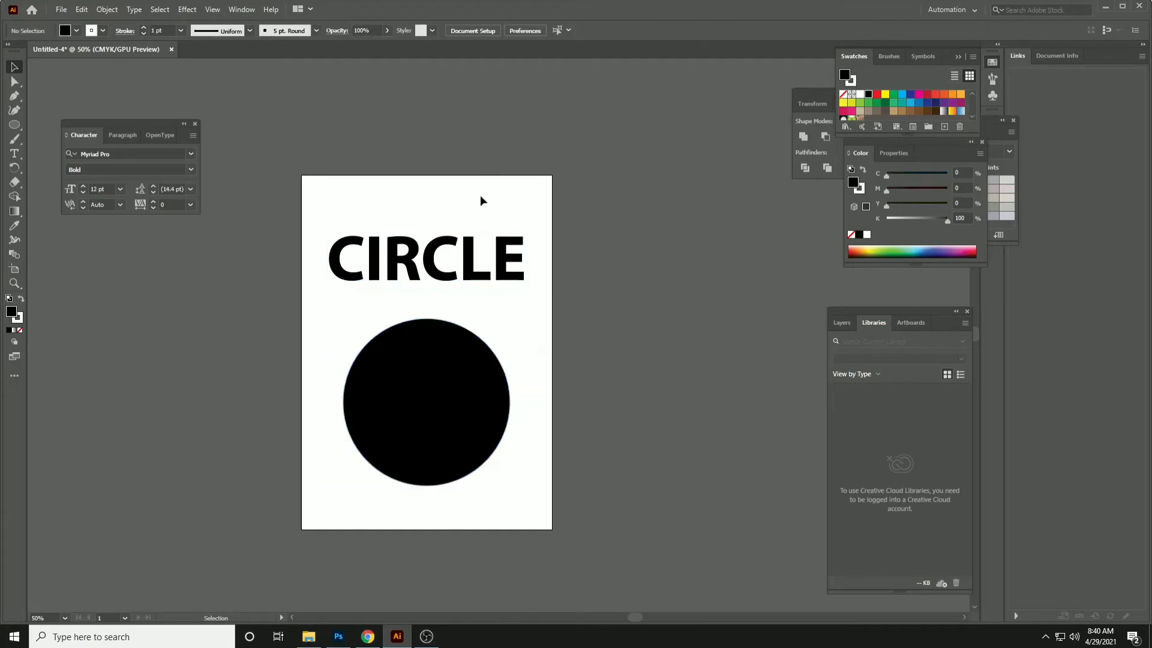
pyautogui.keyDown('alt'); pyautogui.scroll(1, 477, 235); pyautogui.keyUp('alt')
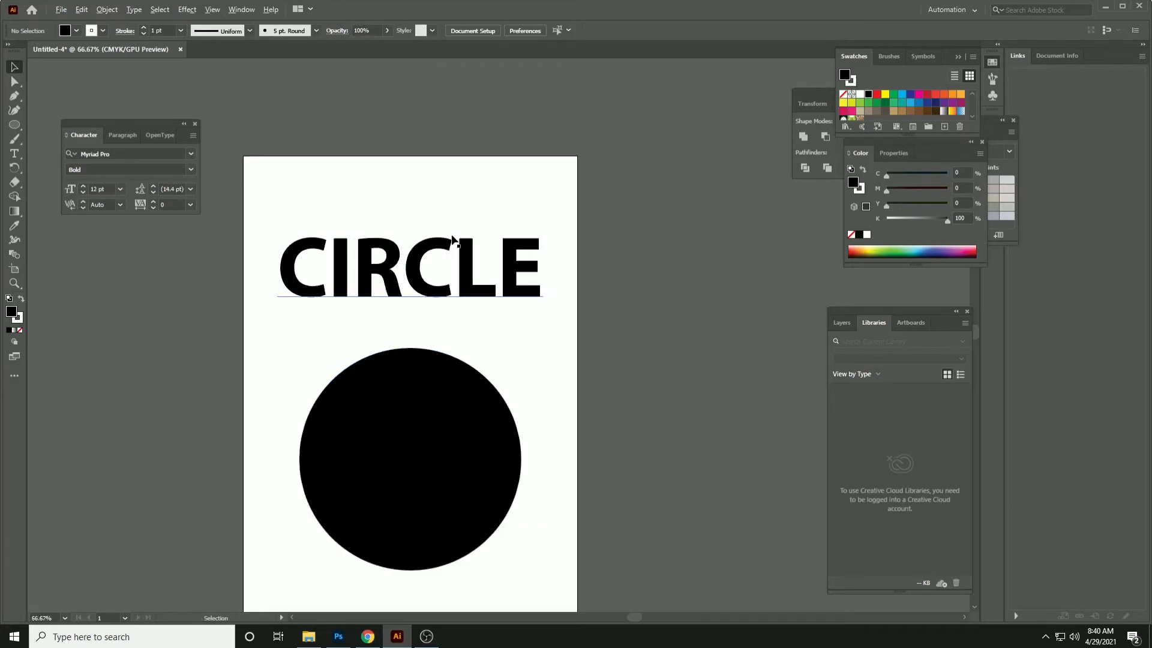
pyautogui.click(451, 423)
pyautogui.rightClick(450, 403)
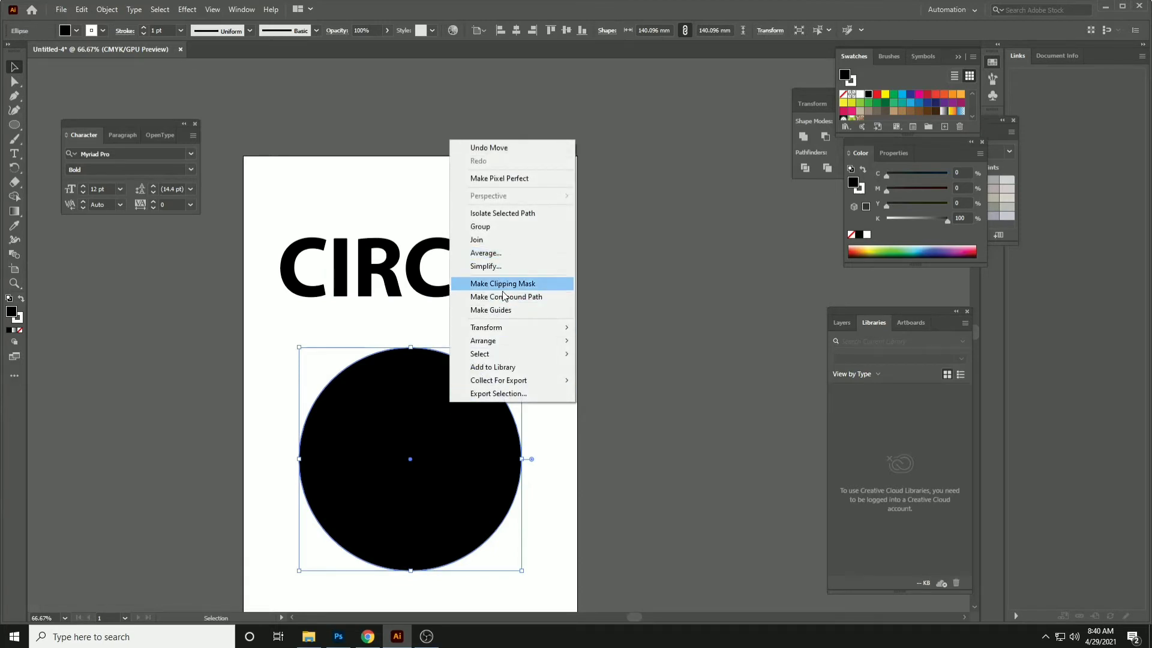
pyautogui.moveTo(484, 340)
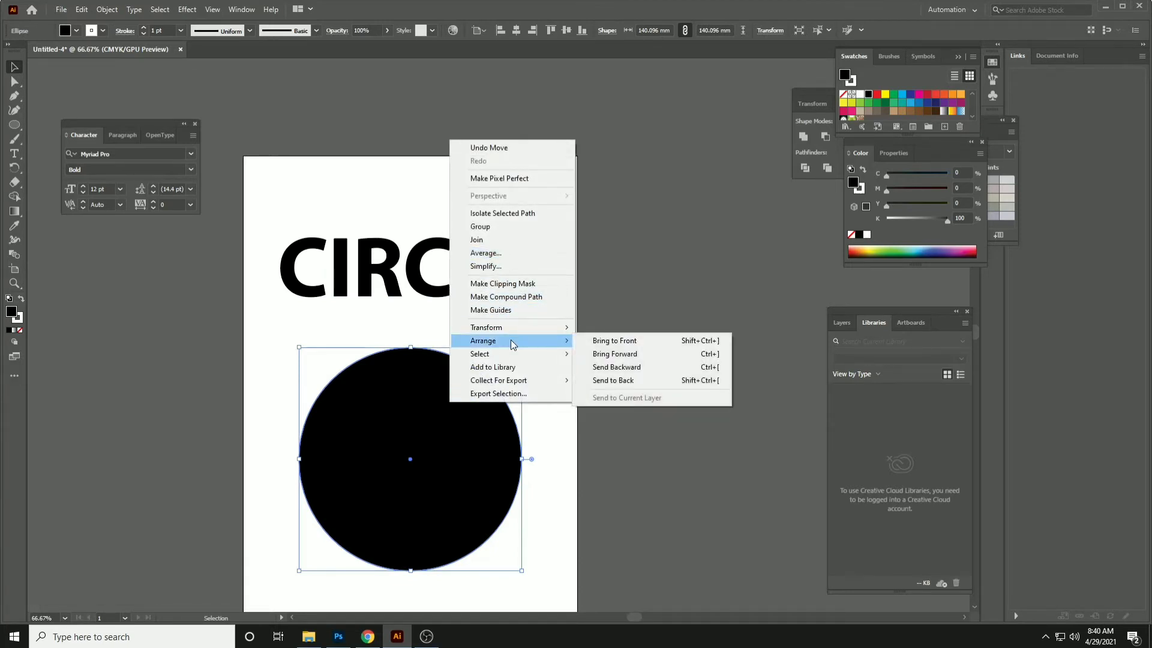
# Bring the black circle to the front, then select both it and the CIRCLE text.
pyautogui.click(620, 340)
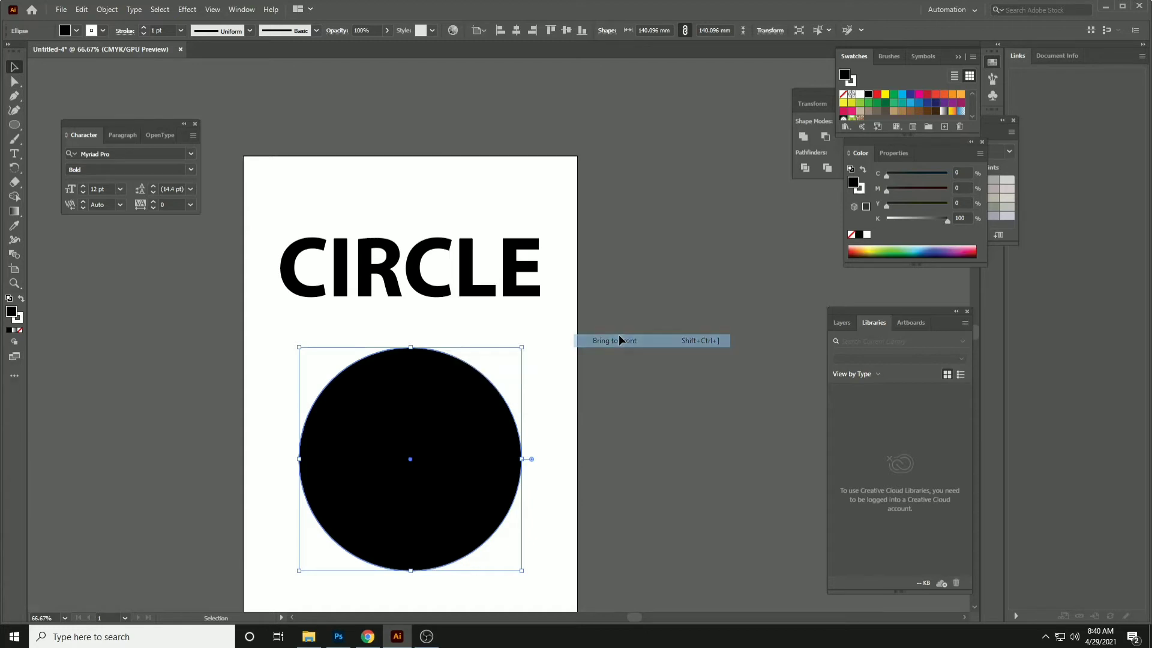
pyautogui.click(649, 308)
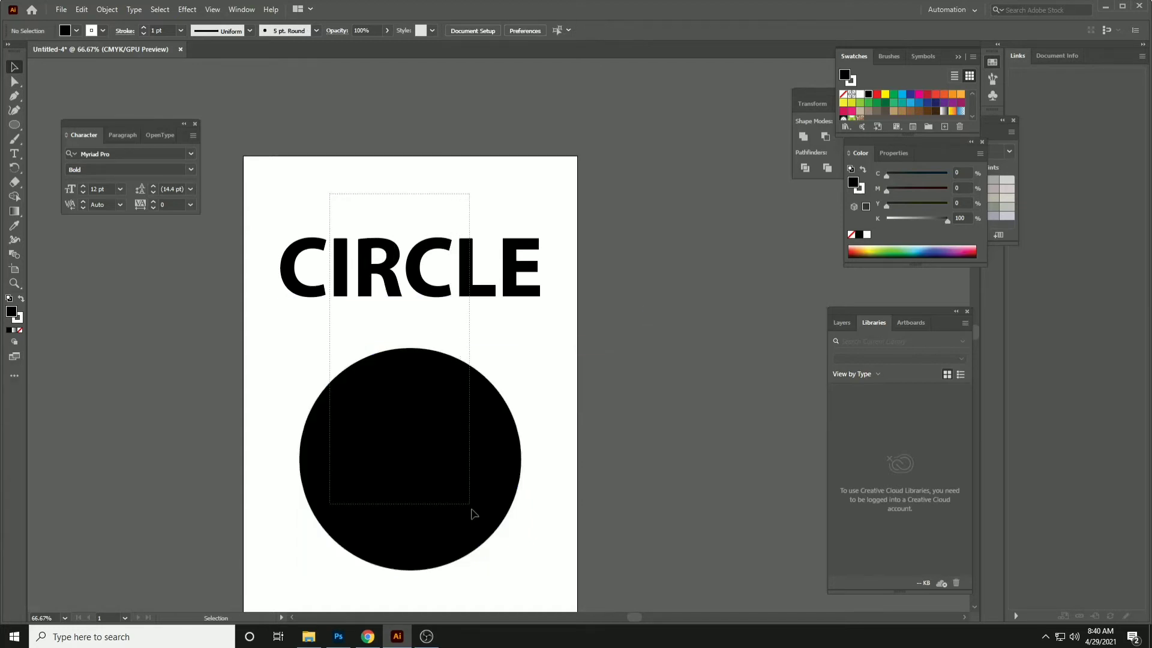
pyautogui.moveTo(432, 326); pyautogui.dragTo(469, 513)
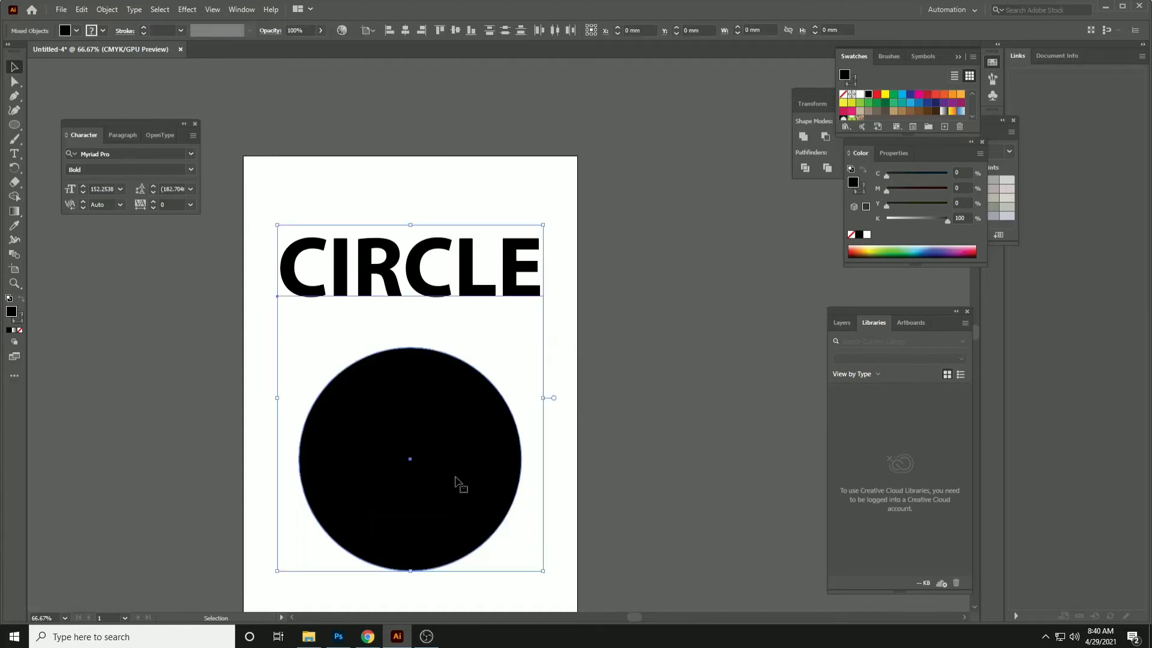
pyautogui.click(105, 11)
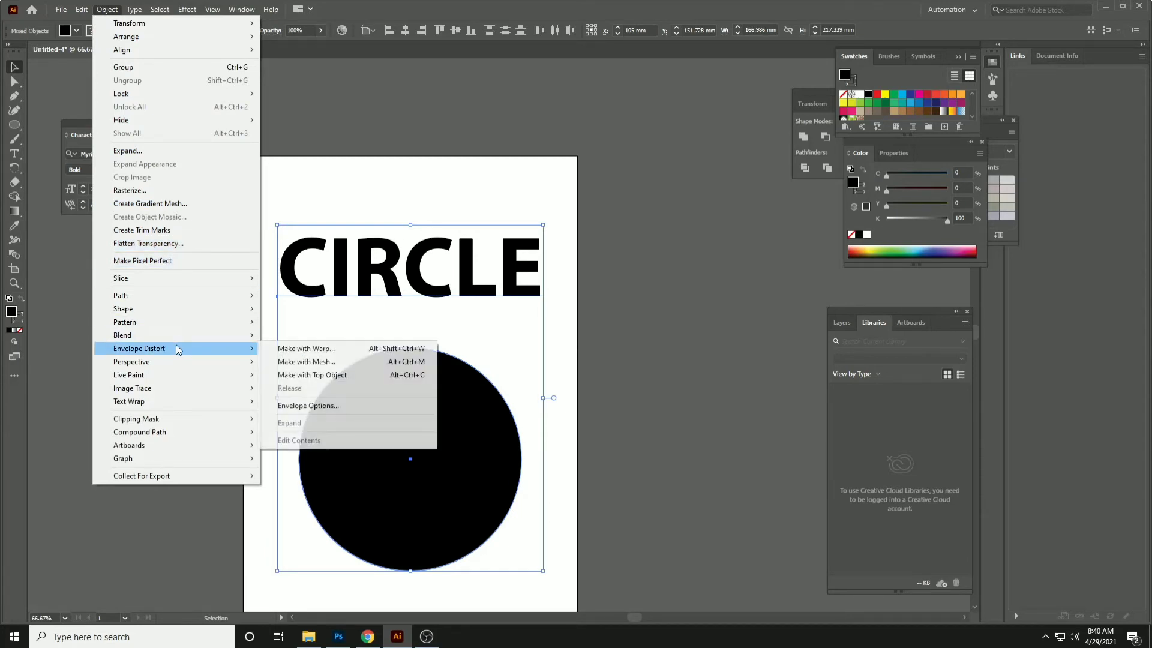
pyautogui.moveTo(140, 348)
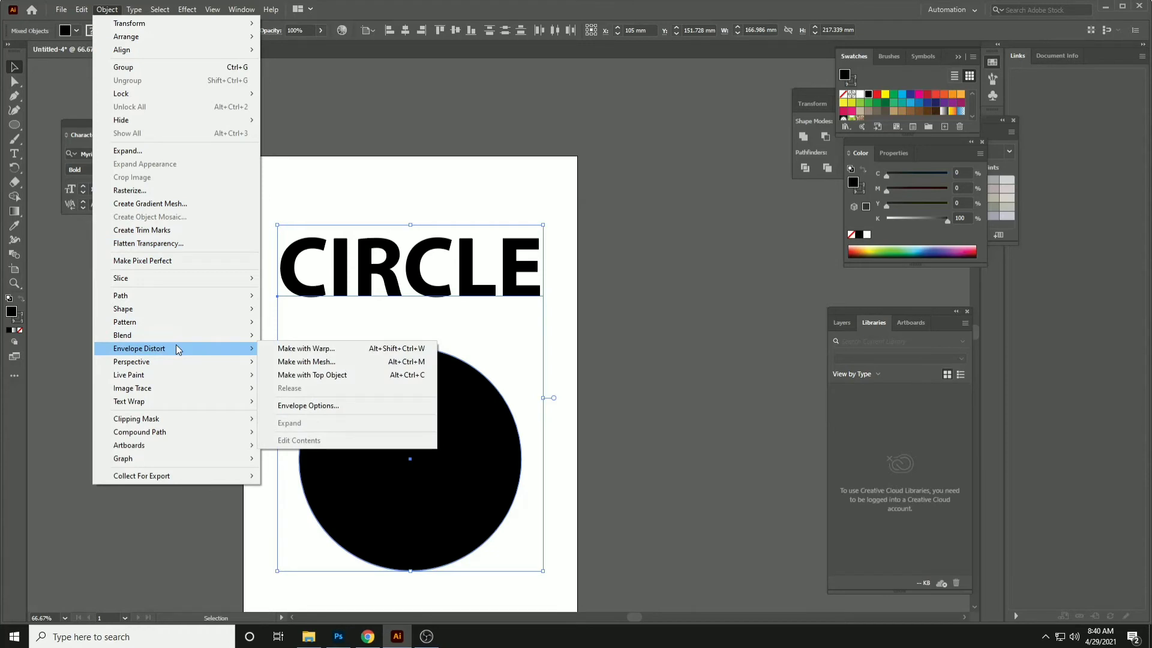
# Envelope-distort CIRCLE using the top circle, and resize the text inside the envelope.
pyautogui.click(296, 374)
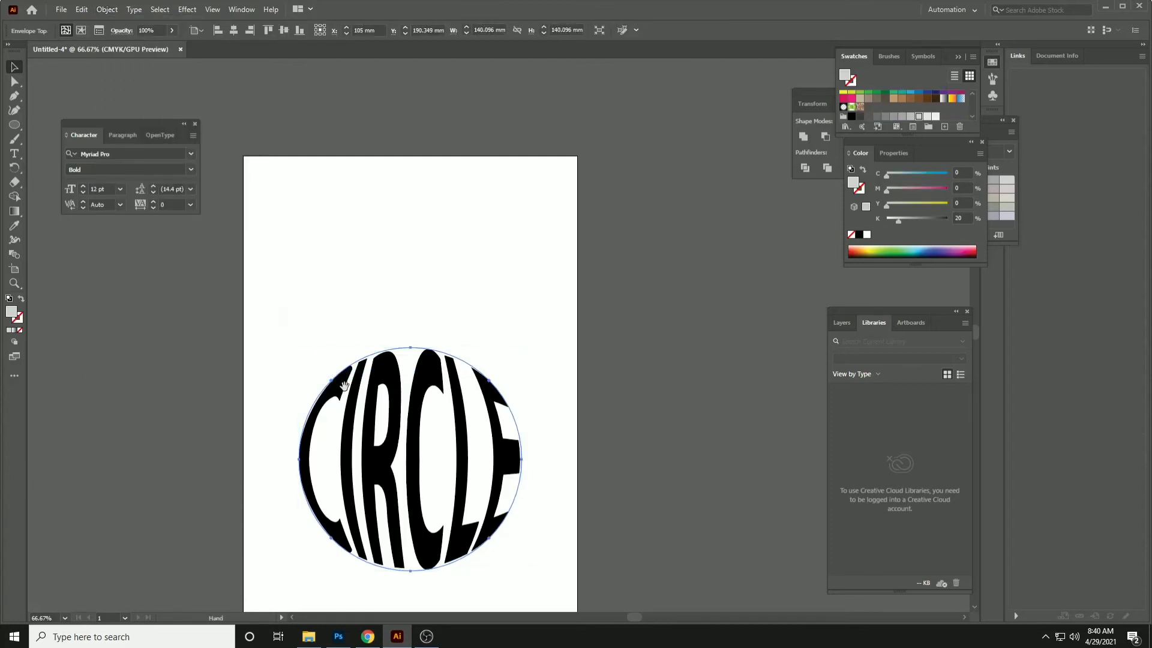
pyautogui.moveTo(367, 367); pyautogui.dragTo(391, 270)
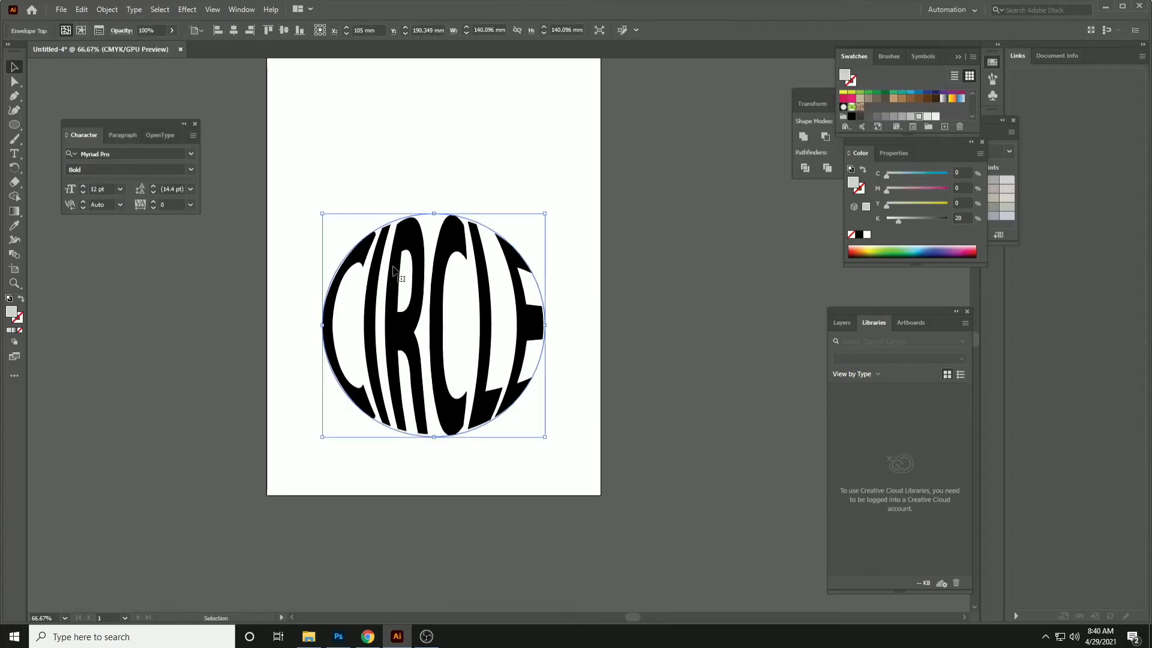
pyautogui.doubleClick(394, 271)
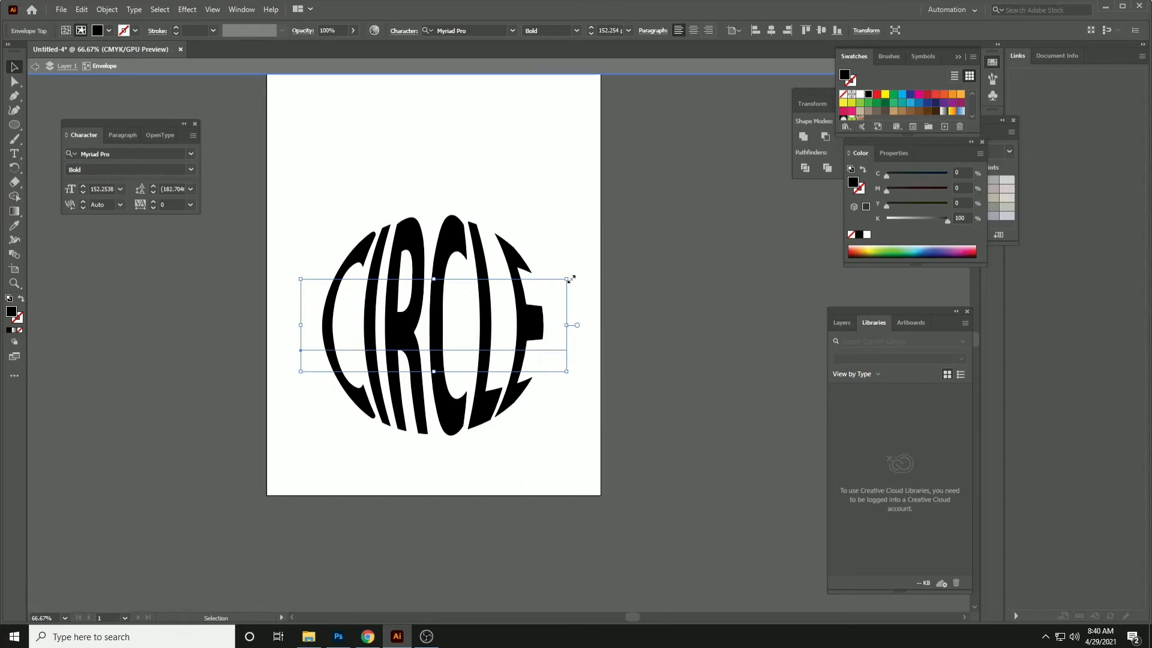
pyautogui.moveTo(568, 278); pyautogui.dragTo(551, 283)
pyautogui.doubleClick(552, 243)
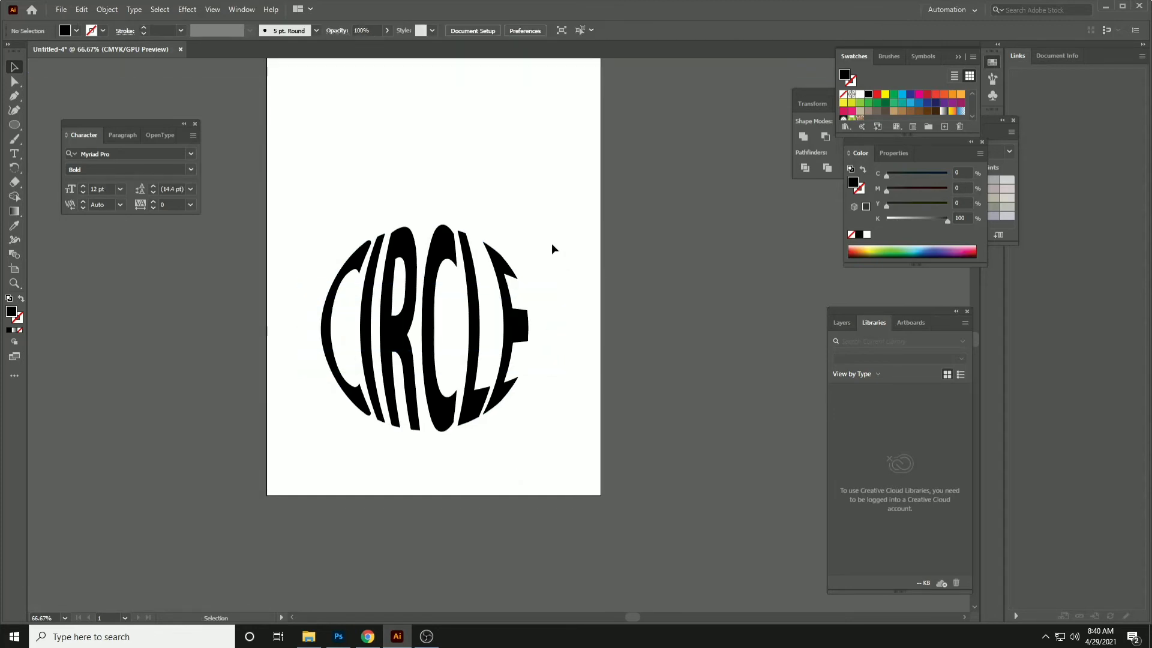
# Re-enter the envelope and select the CIRCLE text inside it.
pyautogui.moveTo(414, 208)
pyautogui.mouseDown()
pyautogui.moveTo(444, 318)
pyautogui.moveTo(442, 374)
pyautogui.moveTo(442, 327)
pyautogui.mouseUp()
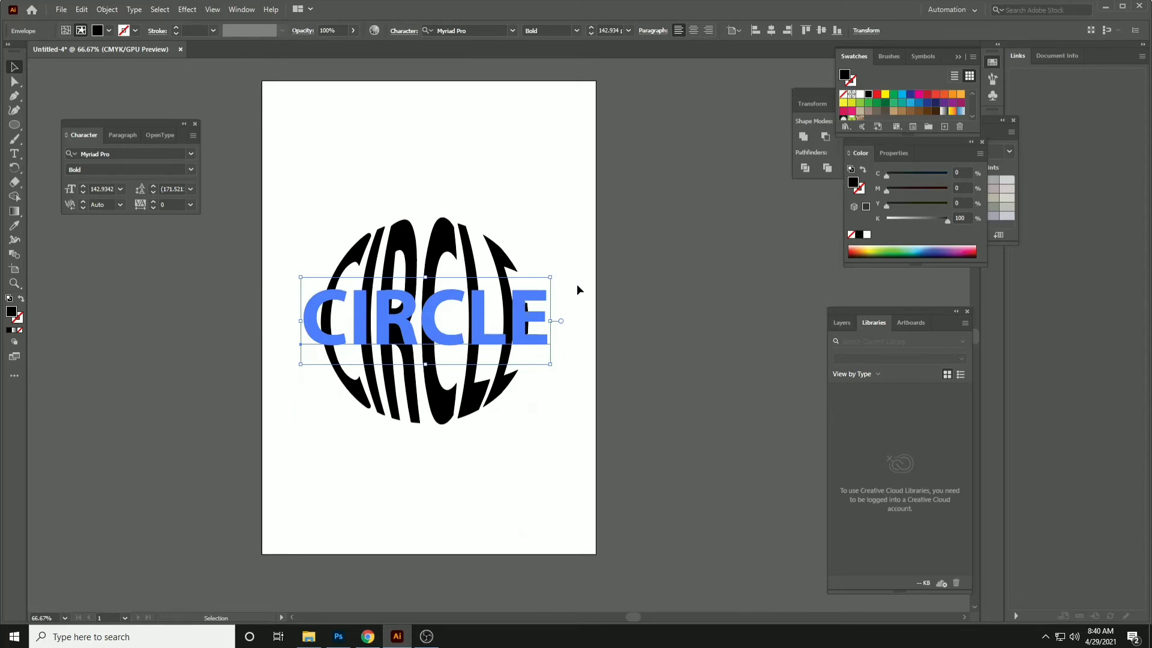
pyautogui.click(605, 268)
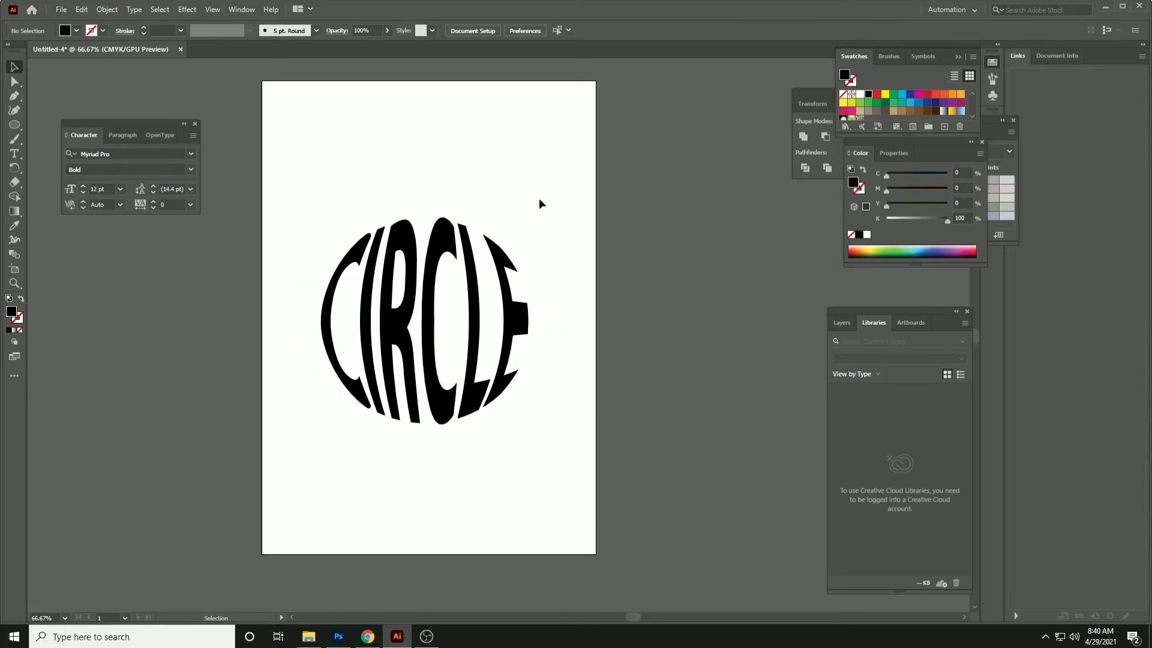
pyautogui.doubleClick(446, 225)
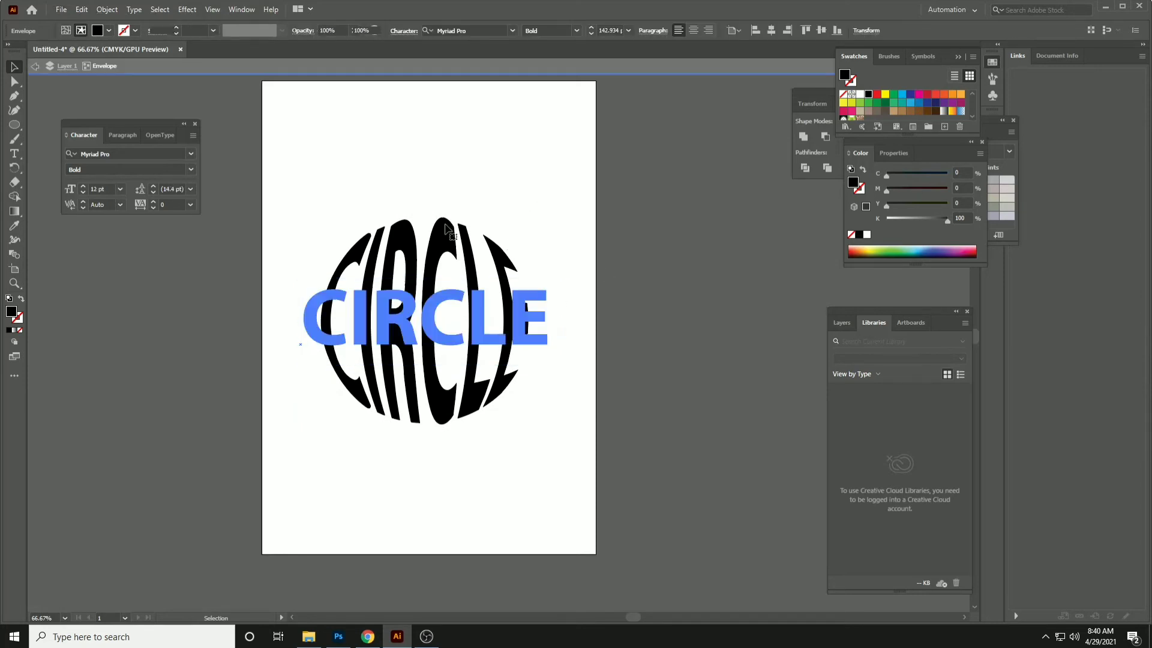
pyautogui.click(432, 328)
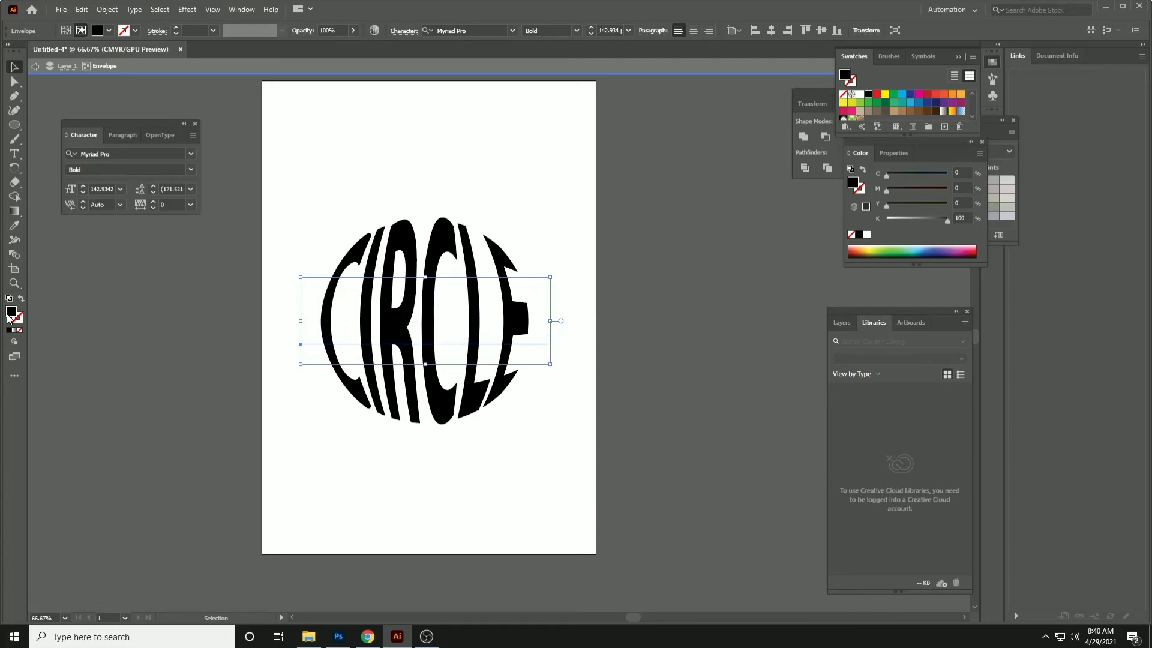
# Fill the warped CIRCLE text red, hex FF0049.
pyautogui.doubleClick(9, 318)
pyautogui.write('E23969')
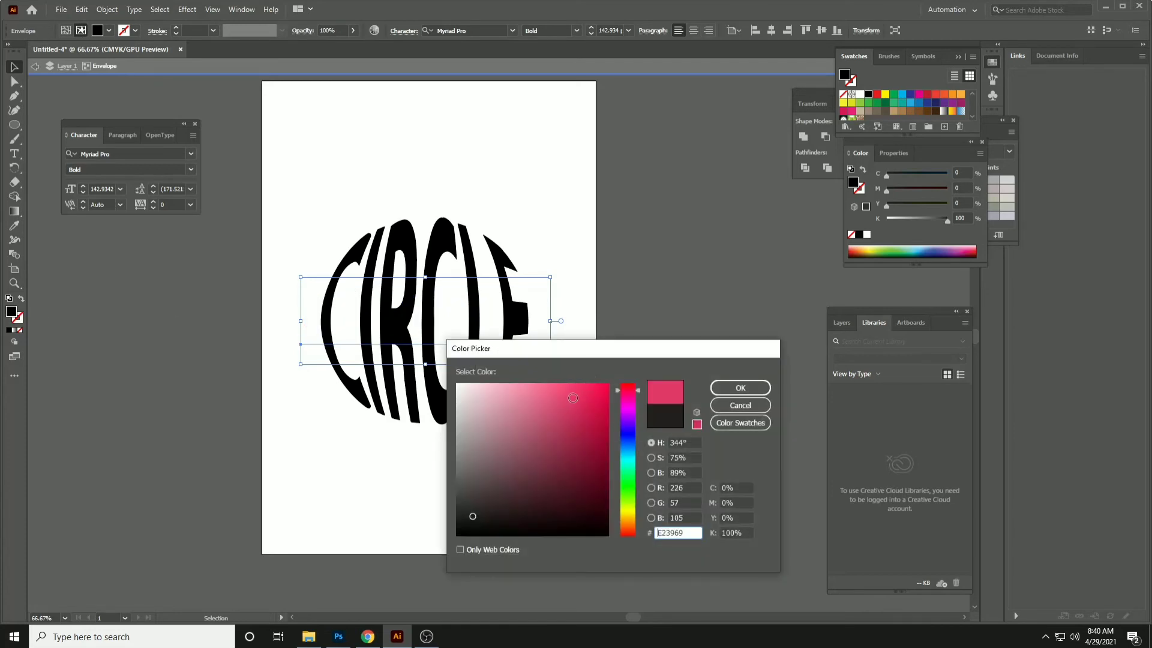
pyautogui.click(731, 387)
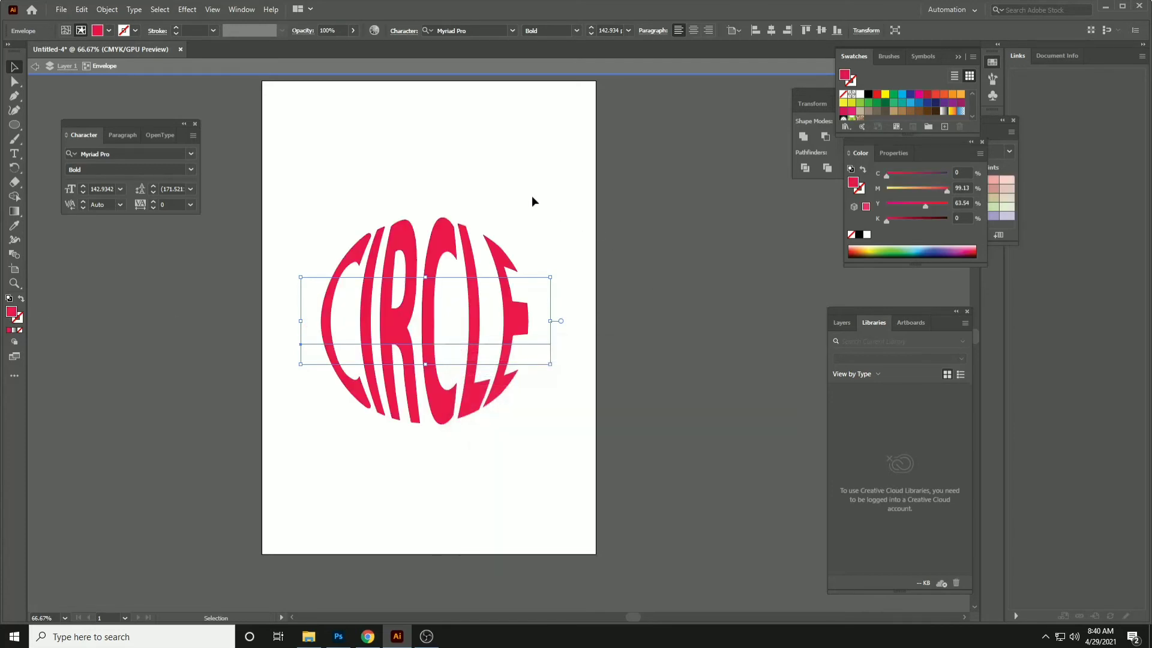
# Change the CIRCLE text fill to green #3FD600 and reselect the envelope.
pyautogui.doubleClick(12, 312)
pyautogui.moveTo(629, 436); pyautogui.dragTo(628, 492)
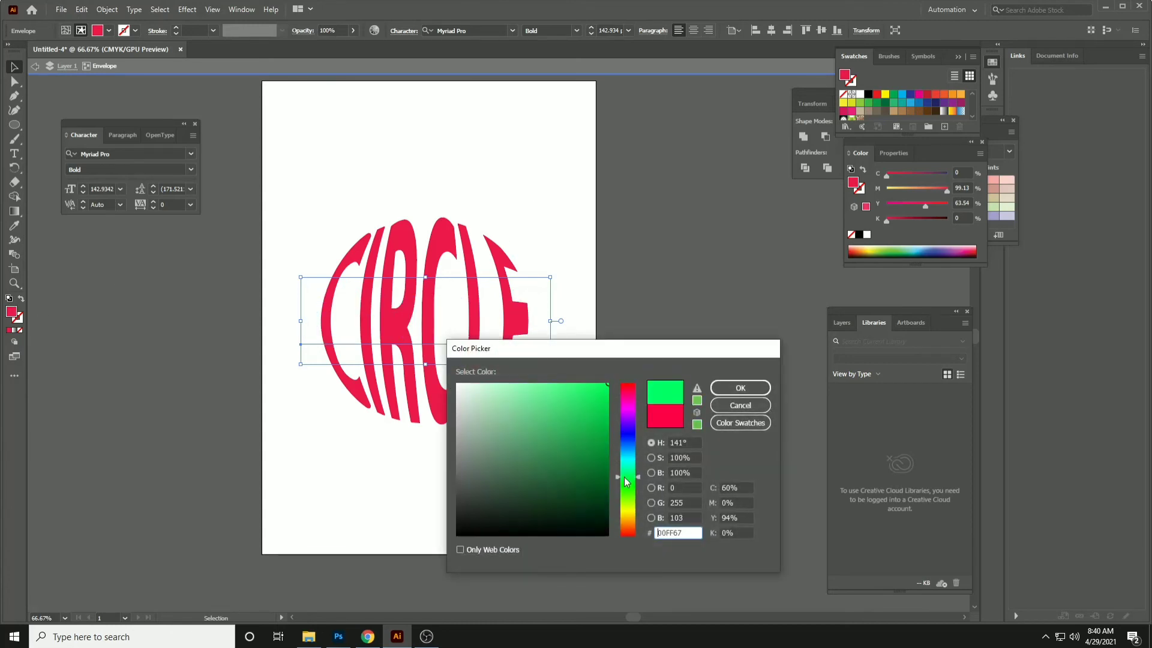
pyautogui.click(610, 409)
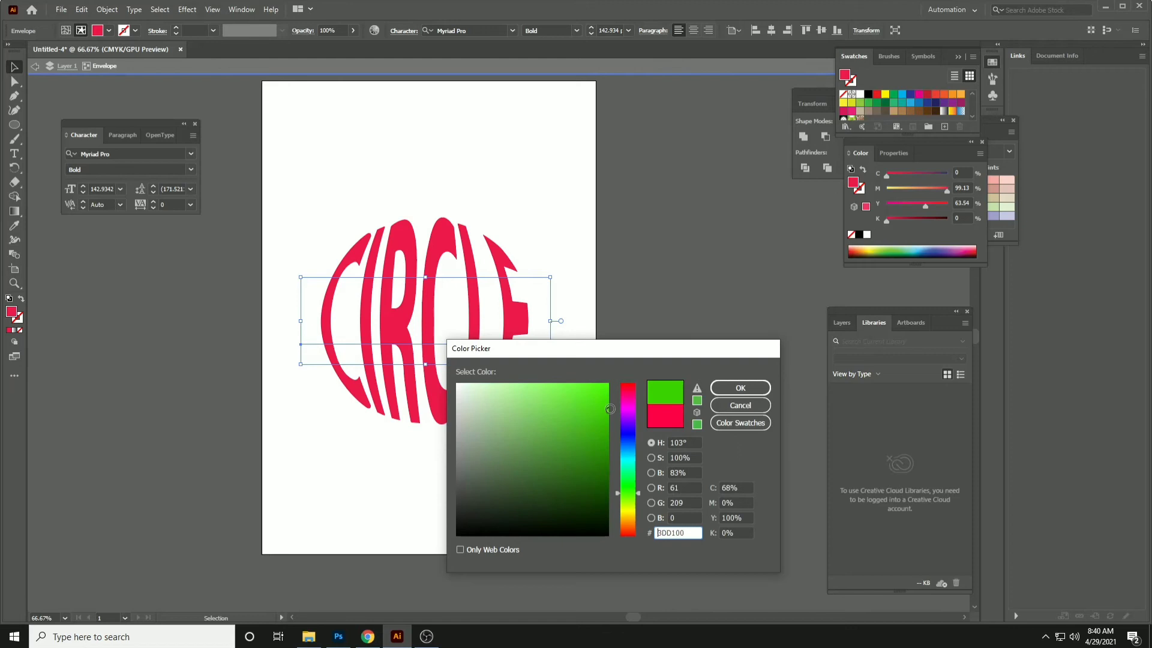
pyautogui.click(721, 387)
pyautogui.click(679, 304)
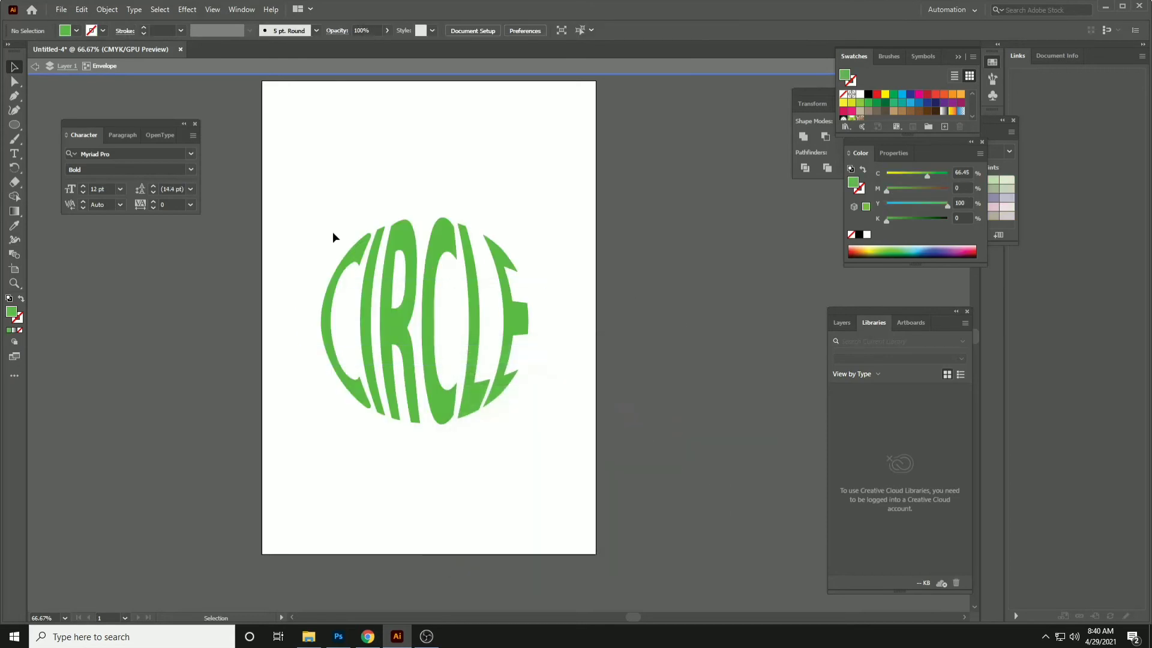
pyautogui.moveTo(278, 198); pyautogui.dragTo(409, 300)
pyautogui.moveTo(487, 356); pyautogui.dragTo(487, 476)
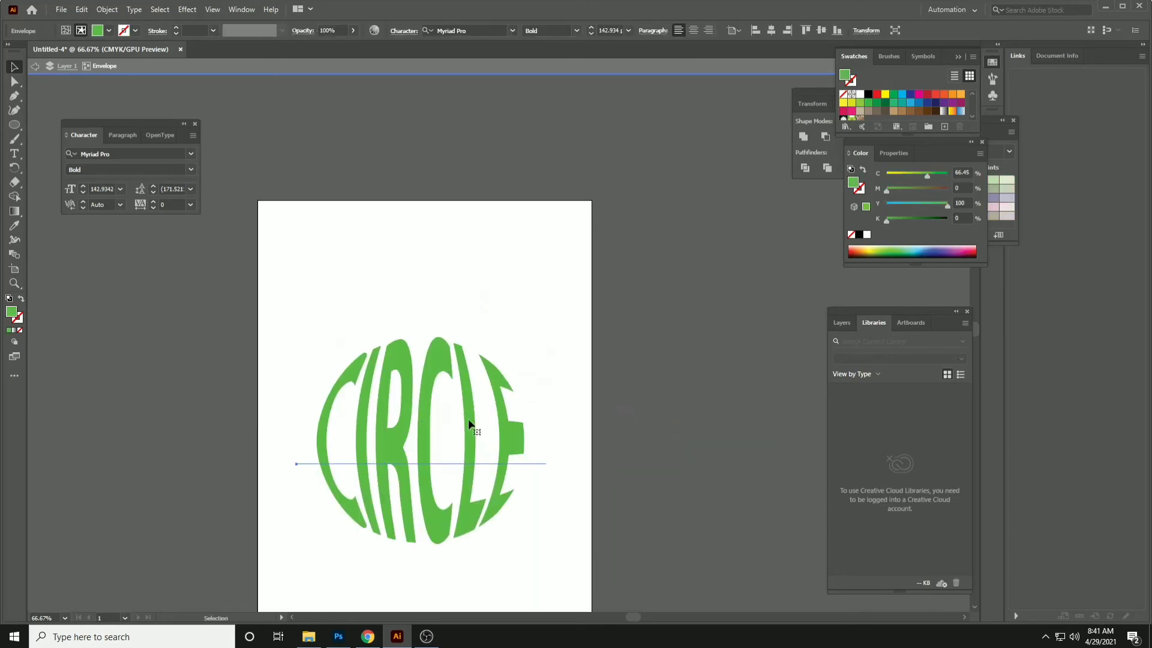
# Alt-drag a copy of the CIRCLE envelope above the original and space the two apart.
pyautogui.moveTo(454, 427); pyautogui.dragTo(447, 246)
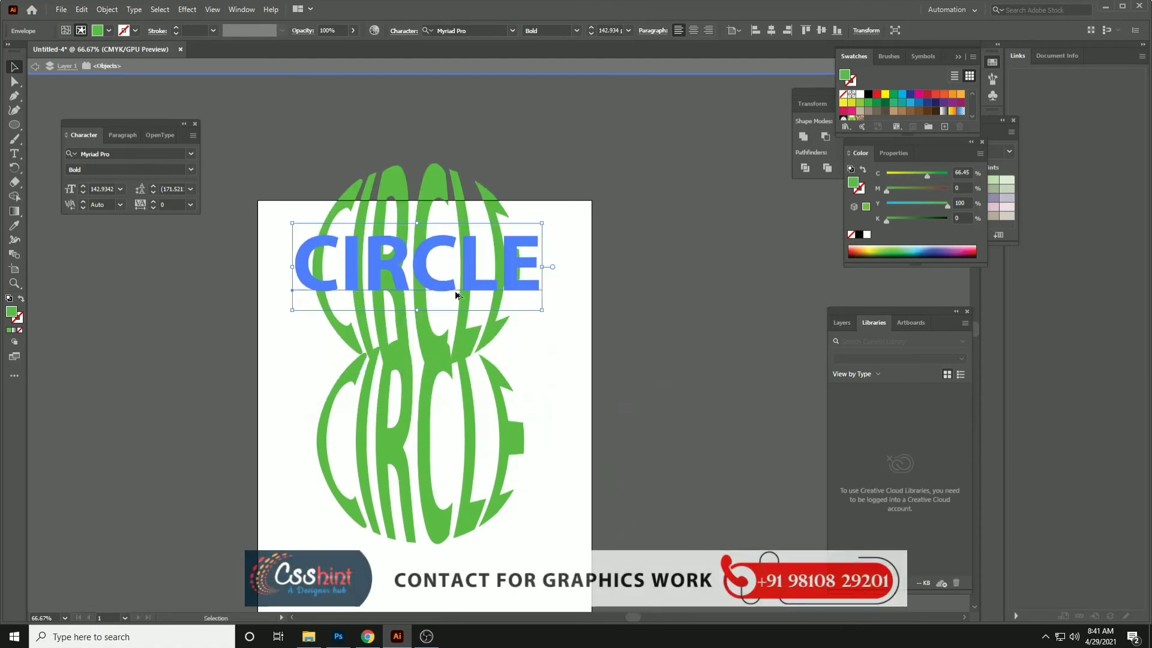
pyautogui.moveTo(452, 405); pyautogui.dragTo(458, 504)
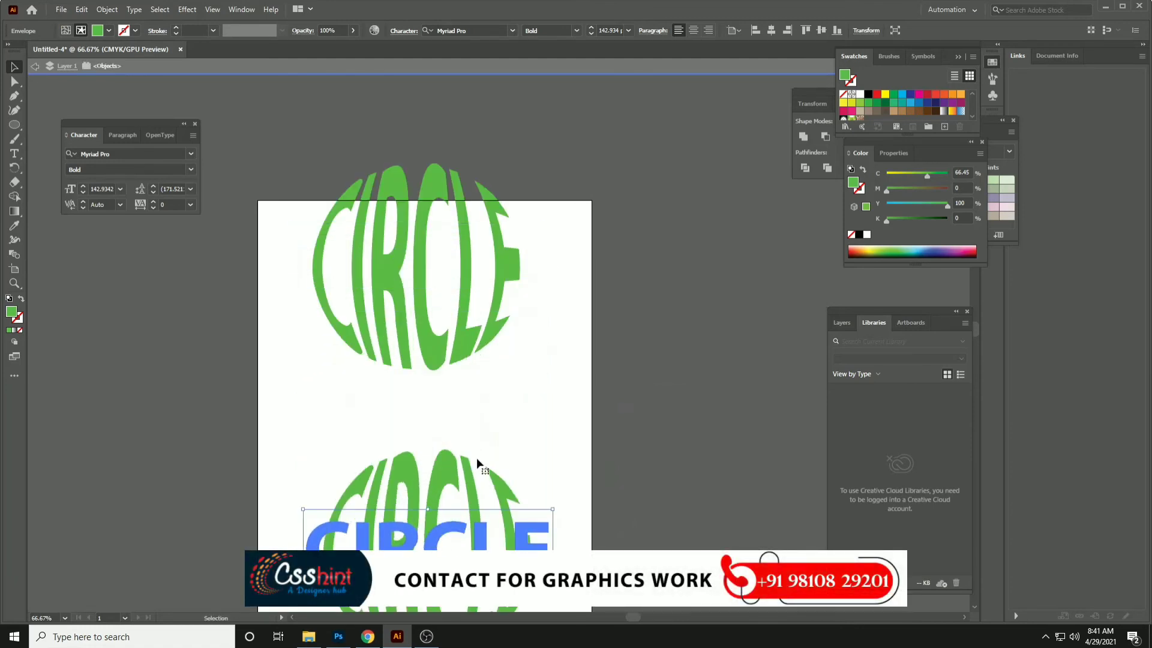
pyautogui.click(434, 340)
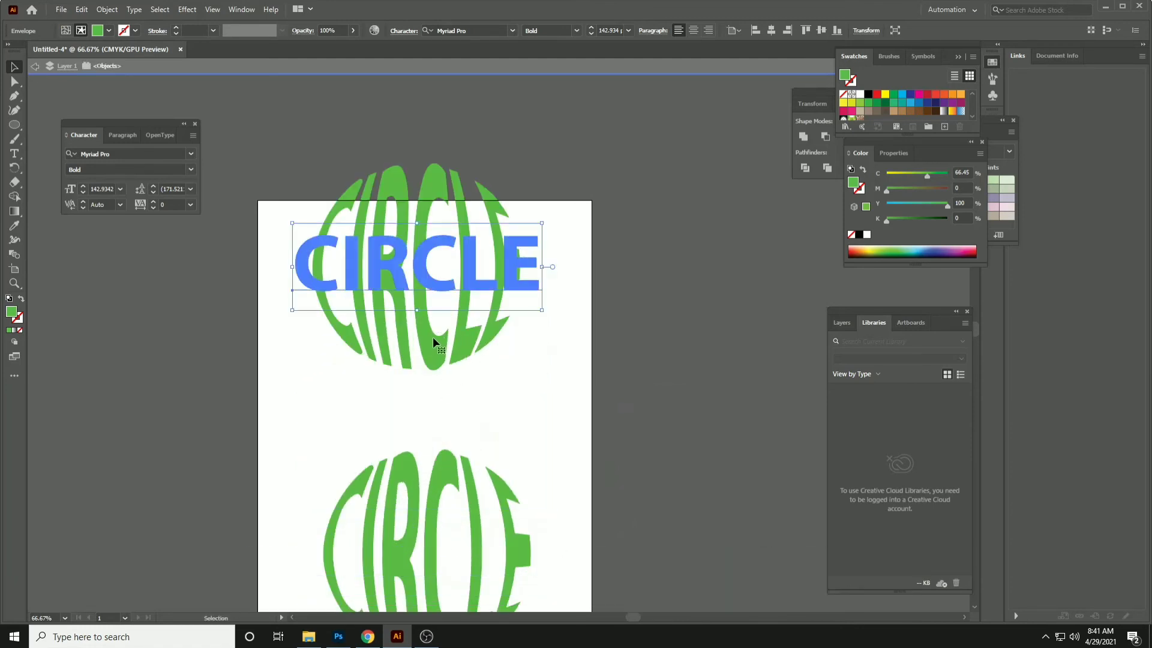
pyautogui.moveTo(424, 354); pyautogui.dragTo(429, 423)
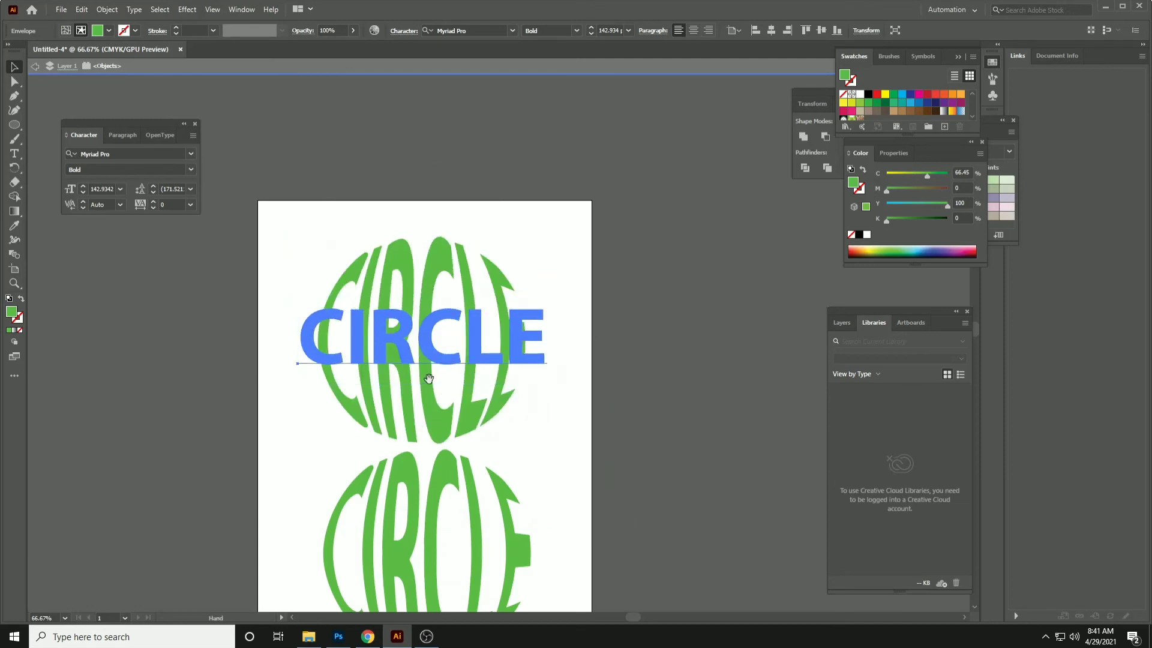
pyautogui.moveTo(432, 353); pyautogui.dragTo(433, 276)
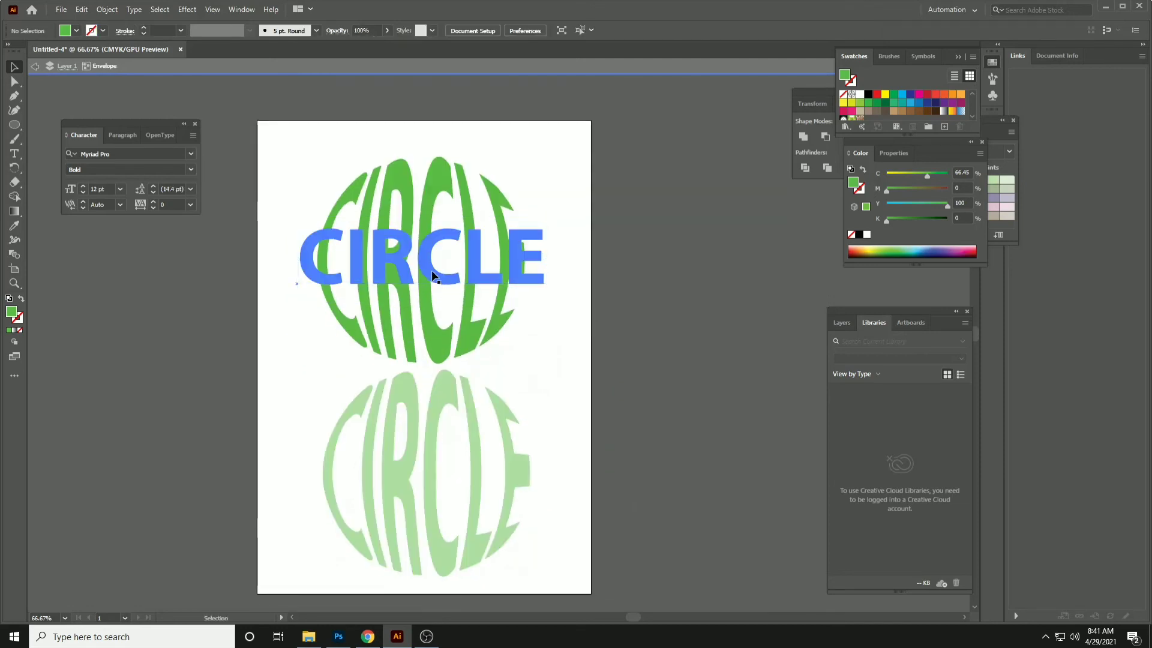
# Give the upper CIRCLE envelope a black #000000 fill.
pyautogui.click(433, 276)
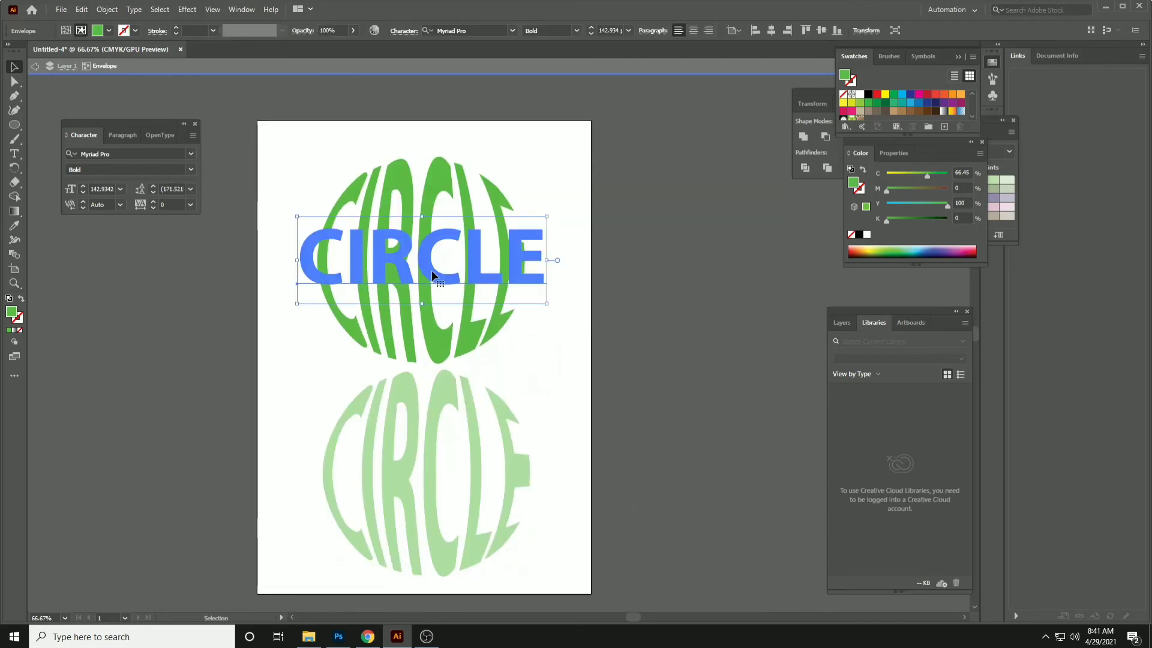
pyautogui.doubleClick(11, 312)
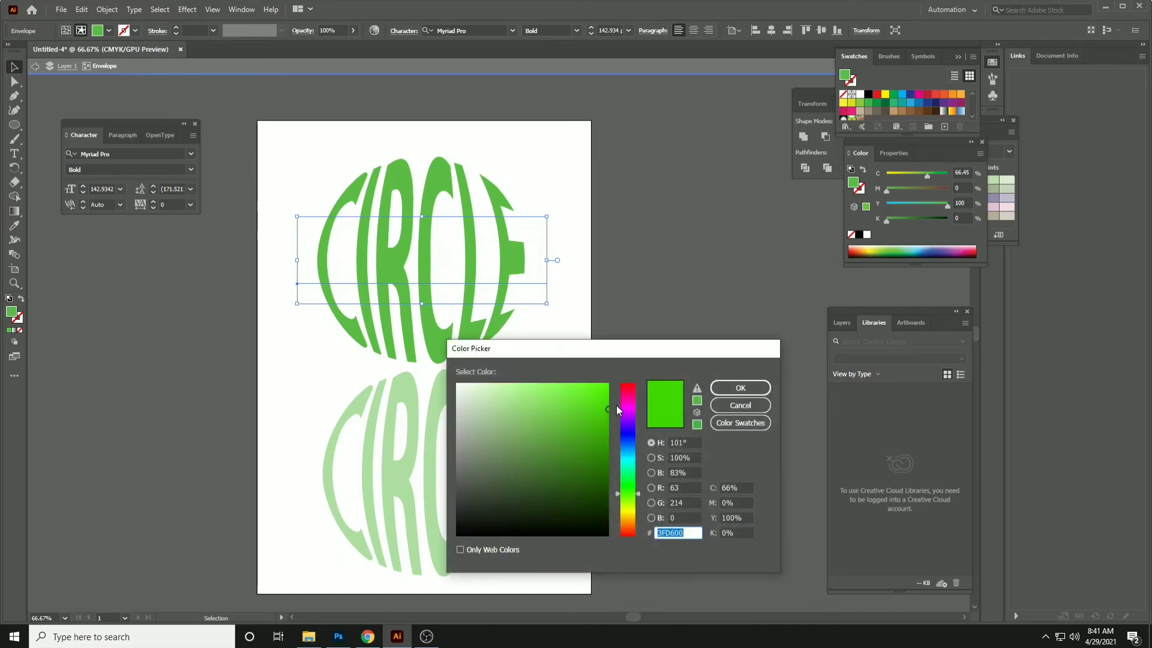
pyautogui.moveTo(623, 518)
pyautogui.mouseDown()
pyautogui.moveTo(623, 535)
pyautogui.moveTo(495, 522)
pyautogui.moveTo(446, 537)
pyautogui.mouseUp()
pyautogui.click(739, 384)
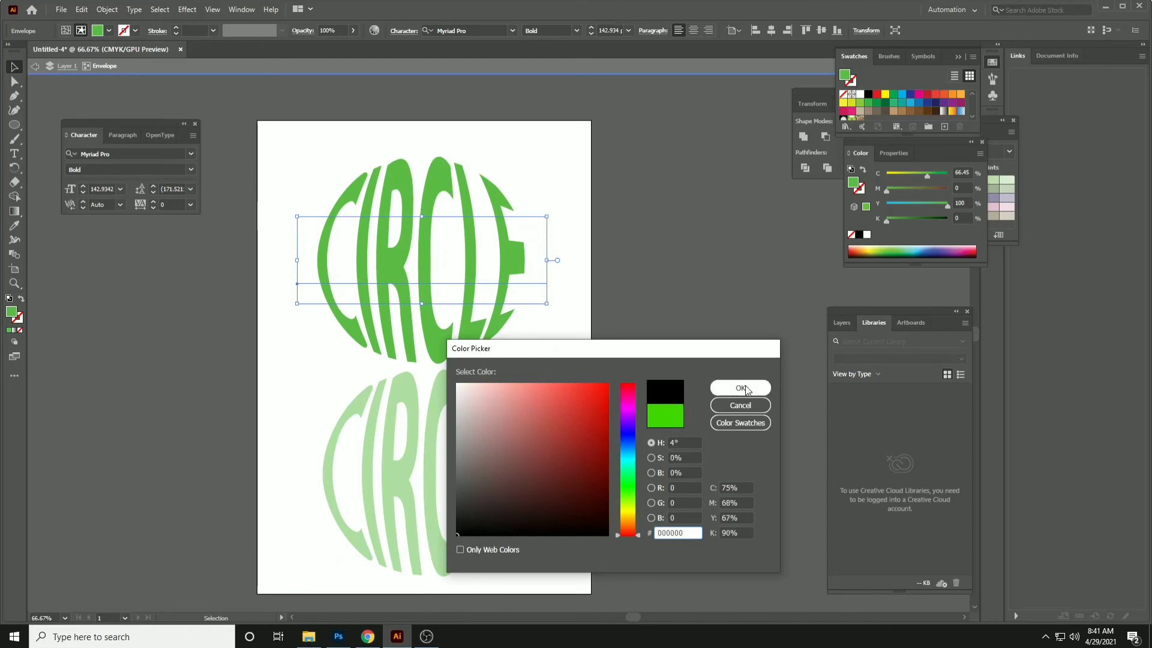
pyautogui.click(671, 241)
# Exit isolation mode, pan and zoom, and view both CIRCLE words in full-screen mode.
pyautogui.scroll(-2, 548, 231)
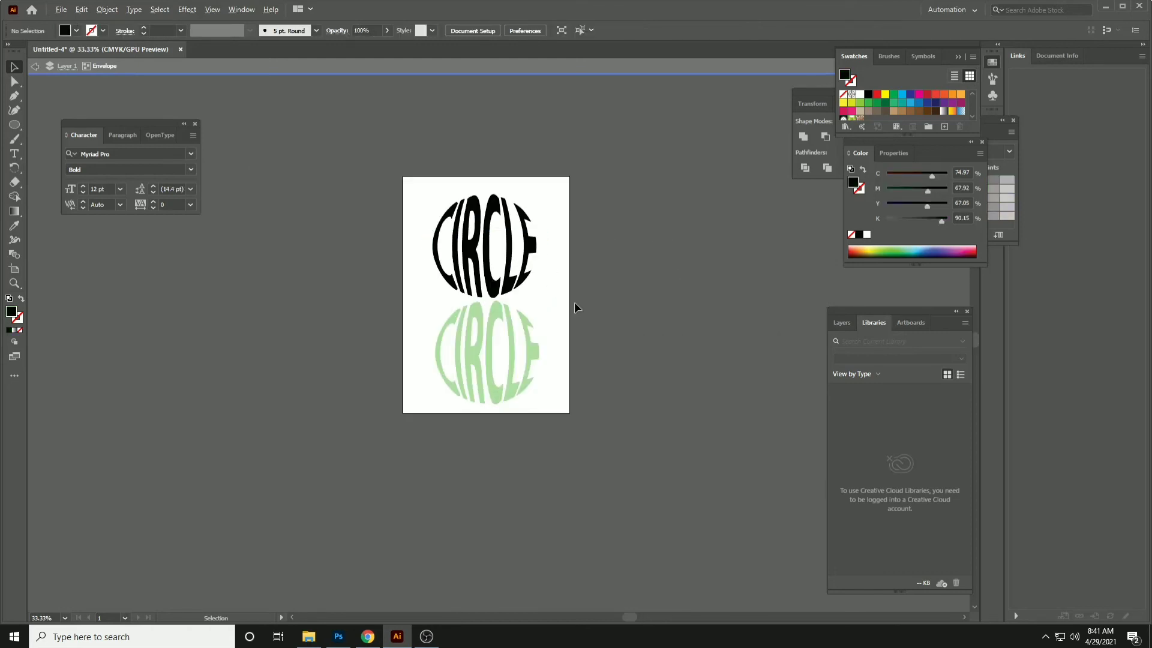
pyautogui.doubleClick(578, 293)
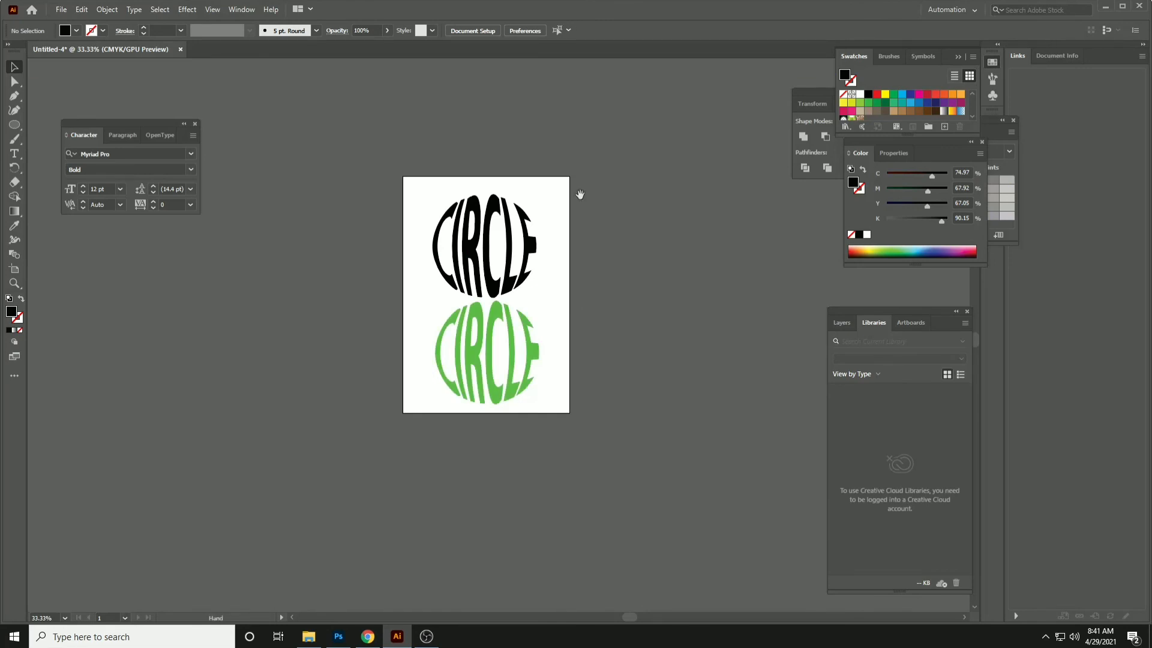
pyautogui.moveTo(578, 189); pyautogui.dragTo(546, 238)
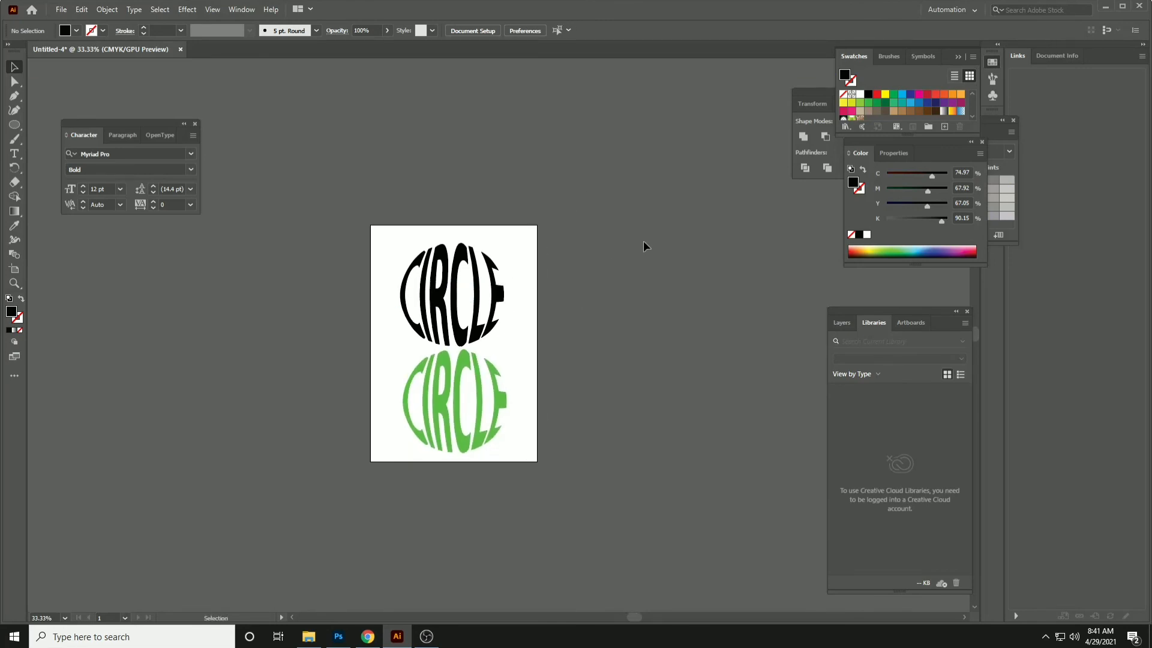
pyautogui.scroll(1, 548, 254)
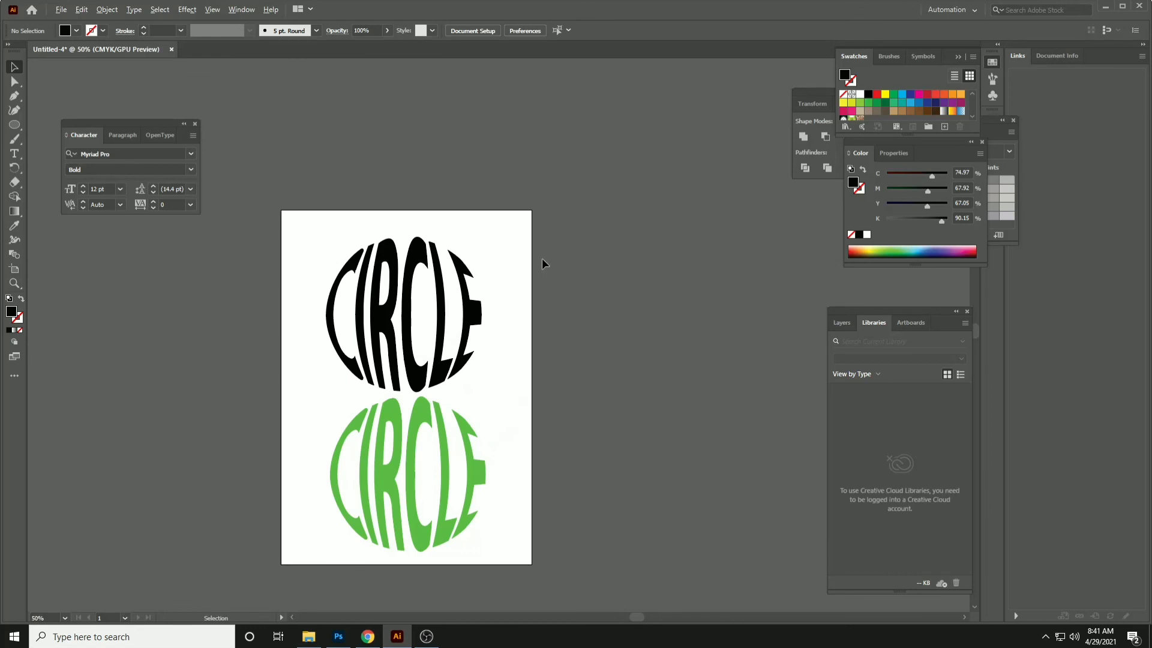
pyautogui.scroll(1, 486, 302)
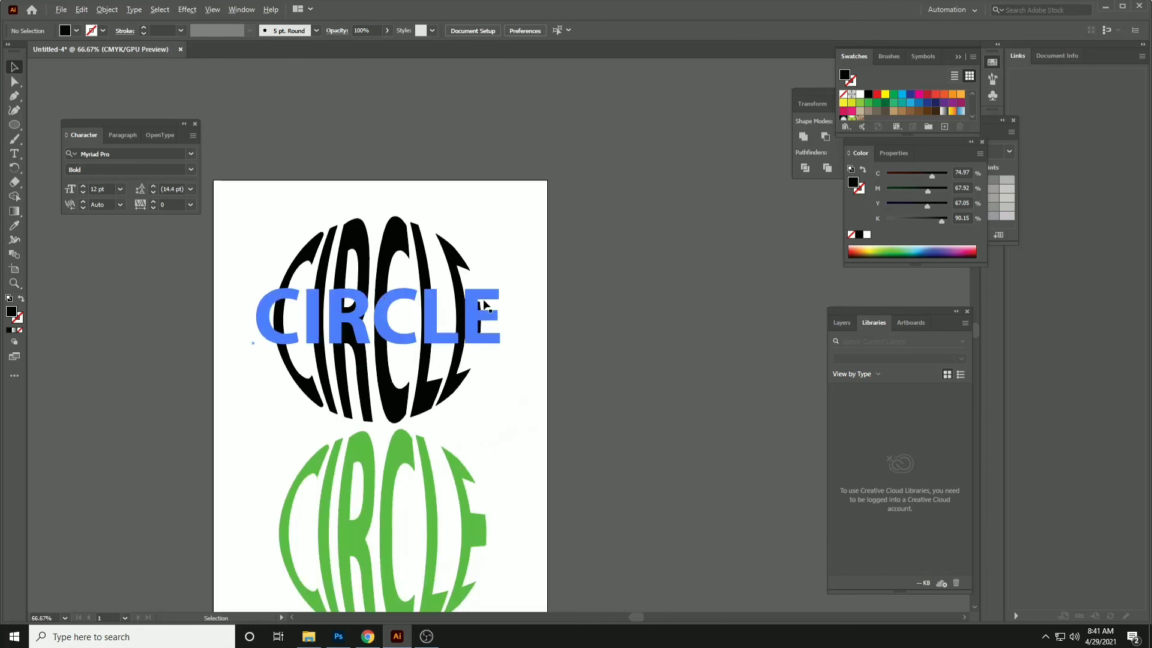
pyautogui.moveTo(463, 307); pyautogui.dragTo(527, 234)
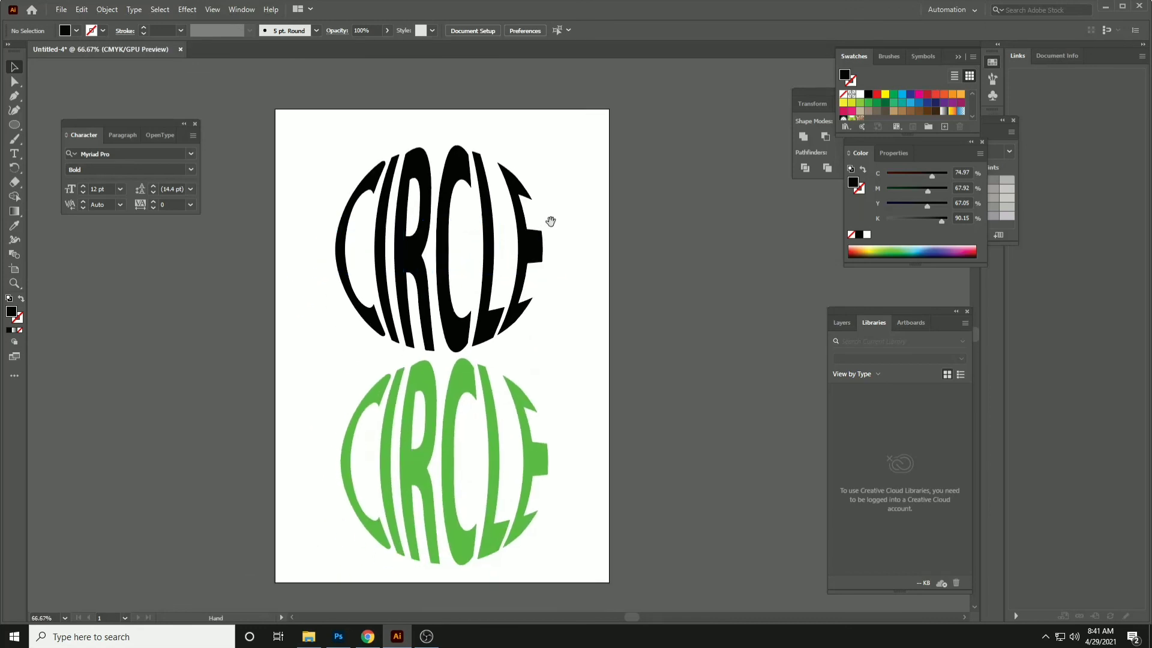
pyautogui.press('f')
pyautogui.press('f')
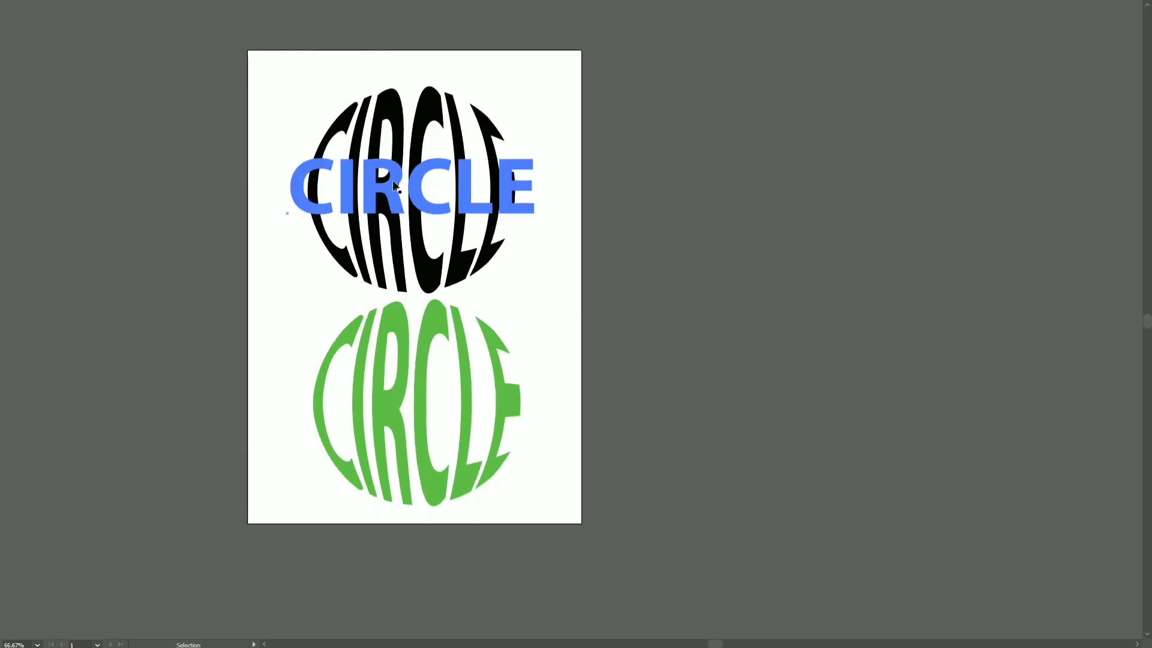
pyautogui.moveTo(393, 179)
pyautogui.mouseDown()
pyautogui.moveTo(509, 200)
pyautogui.moveTo(513, 190)
pyautogui.mouseUp()
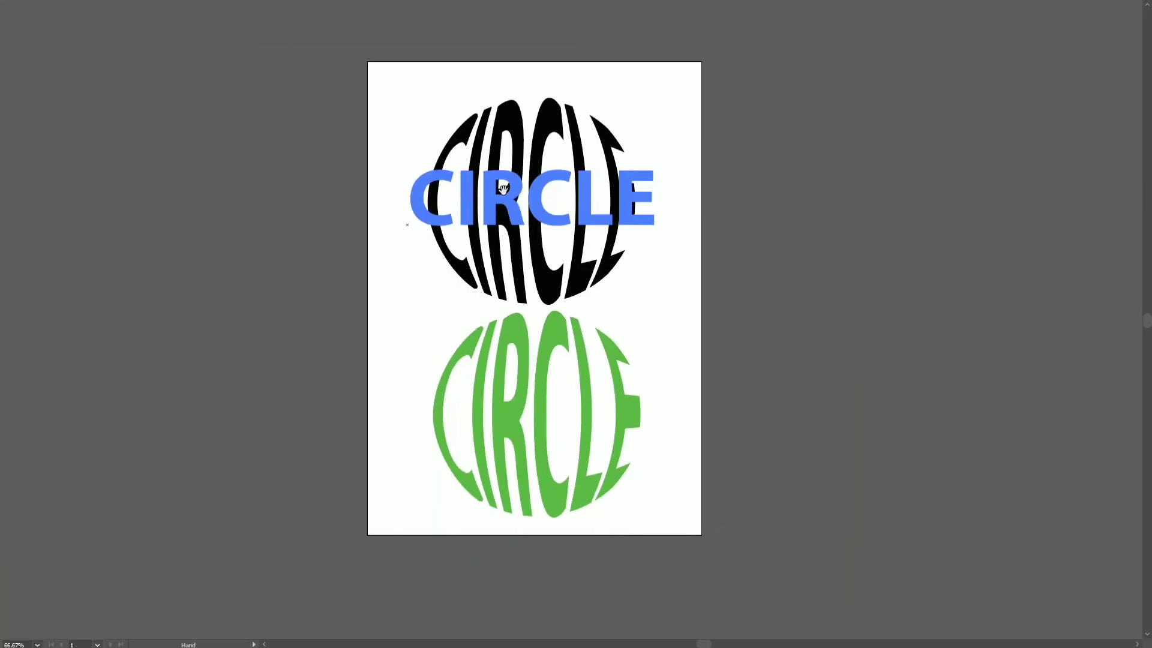